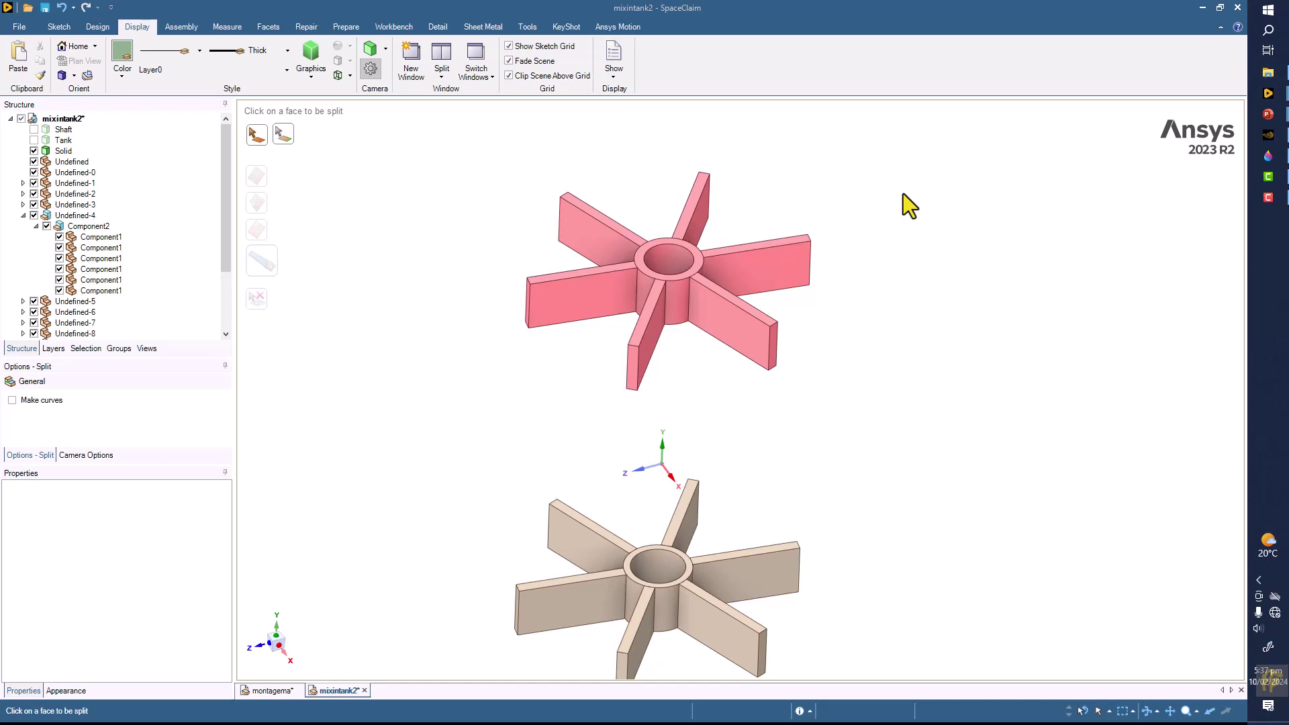
Step: Leave the Split command and return to the Select tool on the Design tab
click(100, 27)
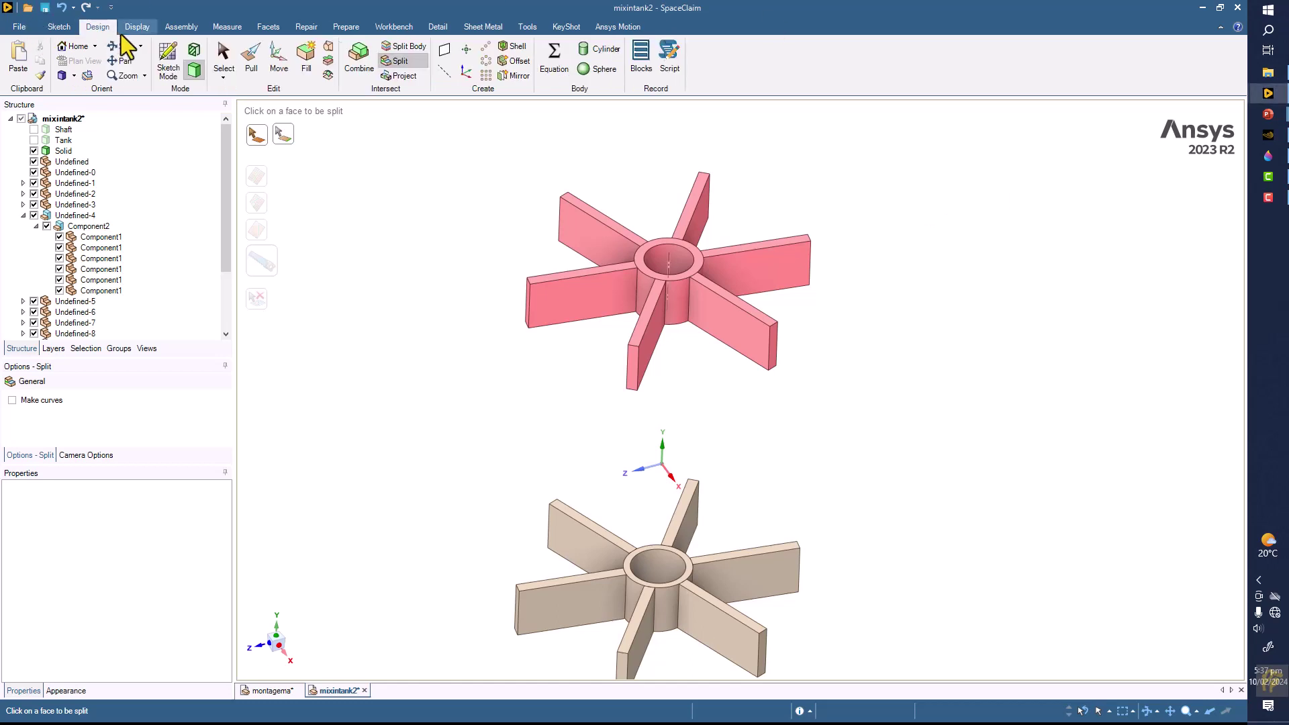
click(223, 62)
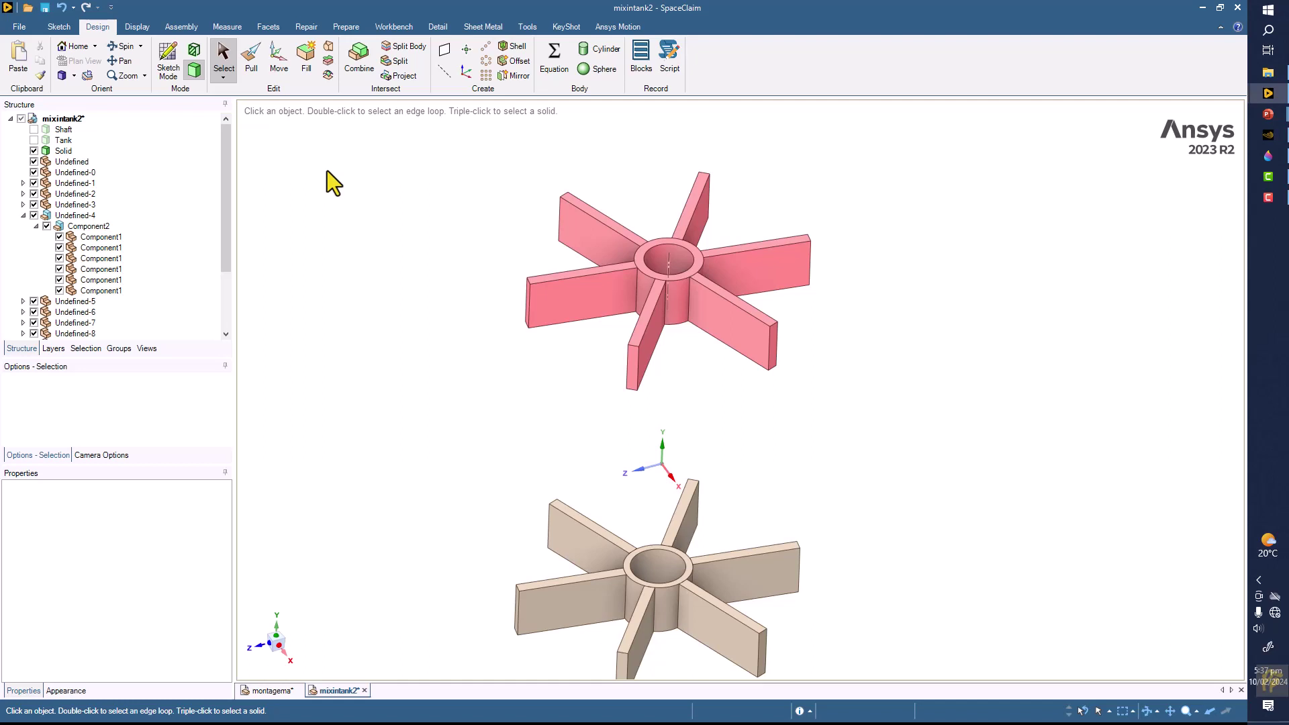
Step: Box-select all five faces of the pink impeller's upper-left blade
scroll(428, 191, up, 1)
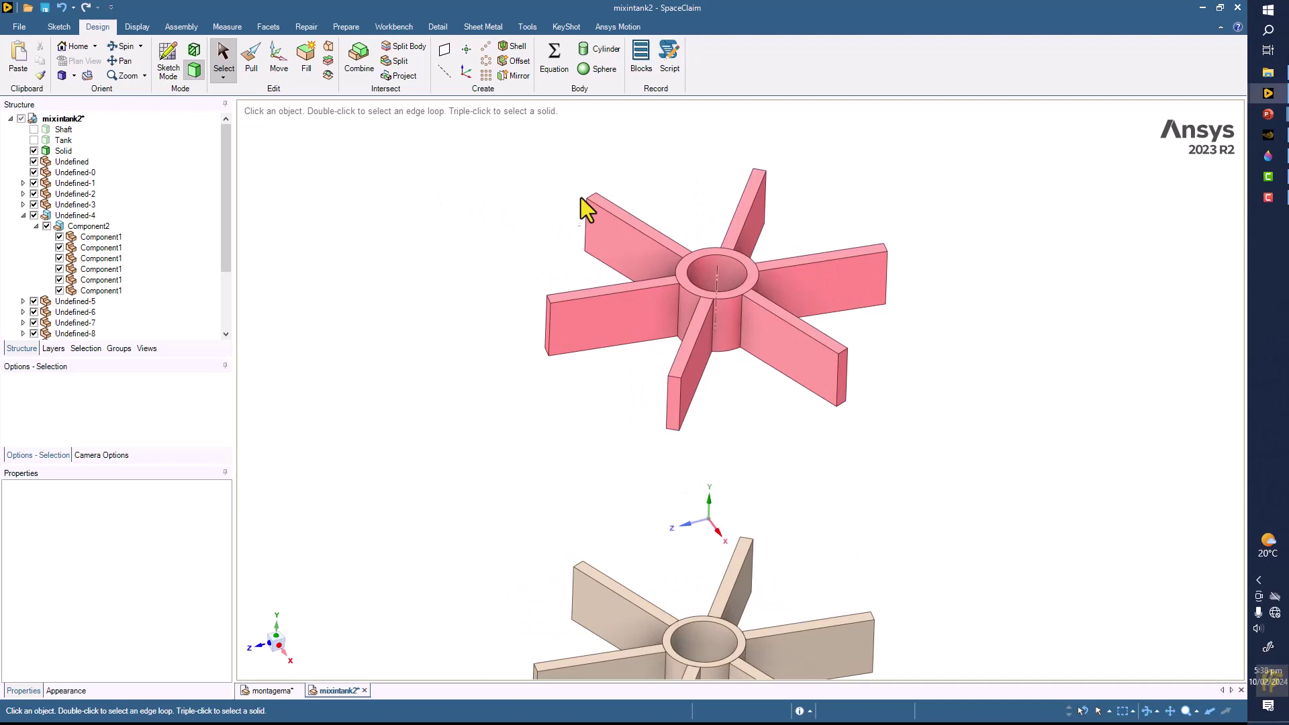
click(604, 206)
ctrl+click(615, 232)
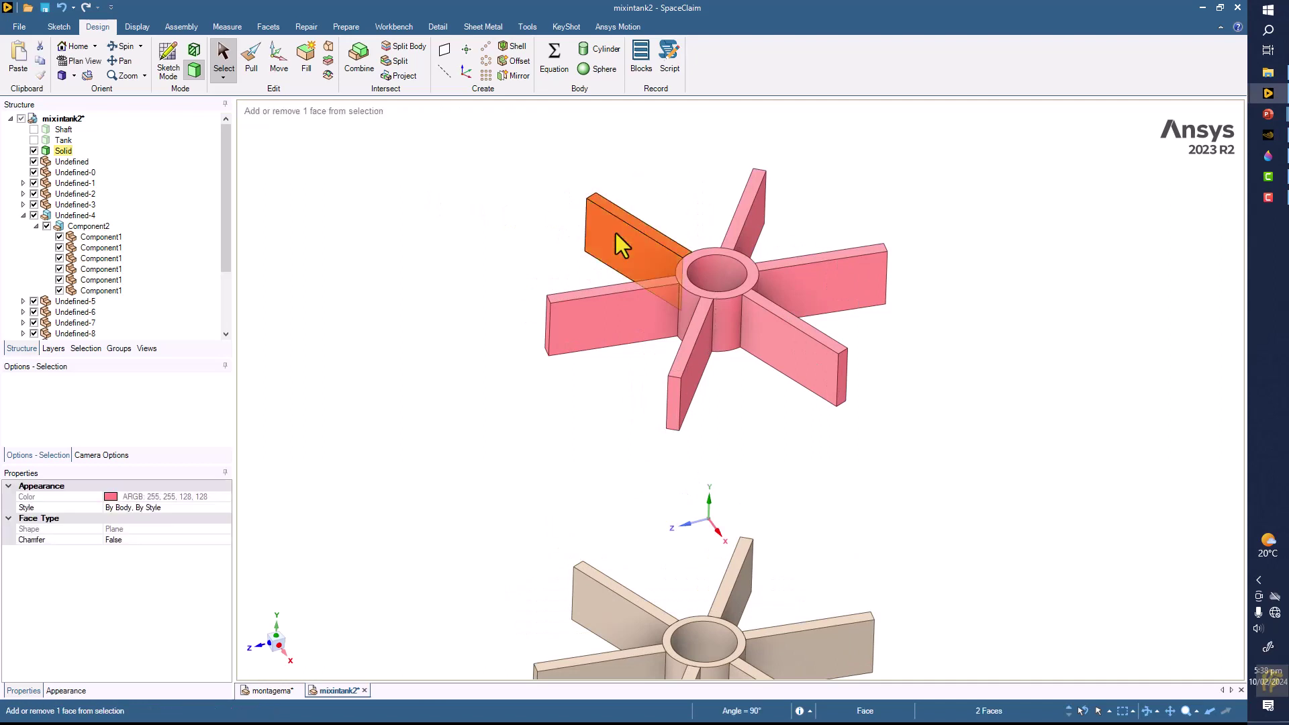
mouse_move(615, 232)
middle_down()
mouse_move(604, 297)
mouse_move(603, 275)
middle_up()
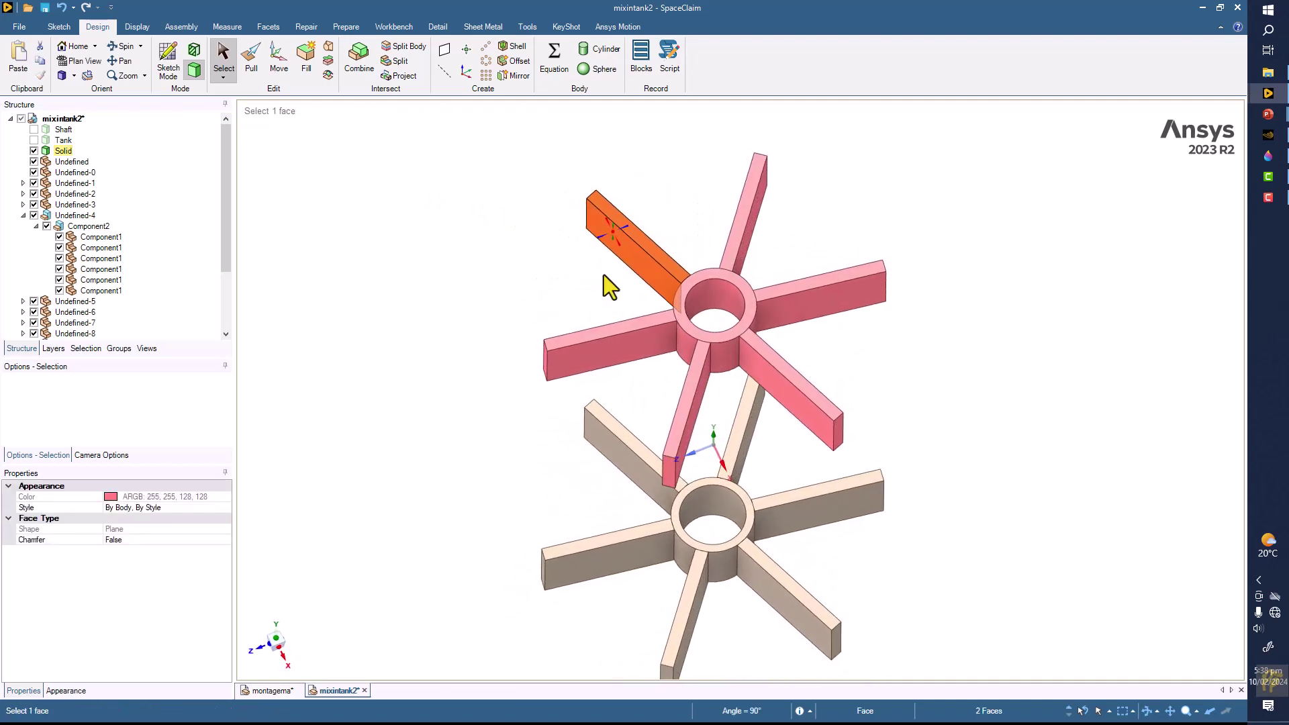
drag(536, 159, 712, 305)
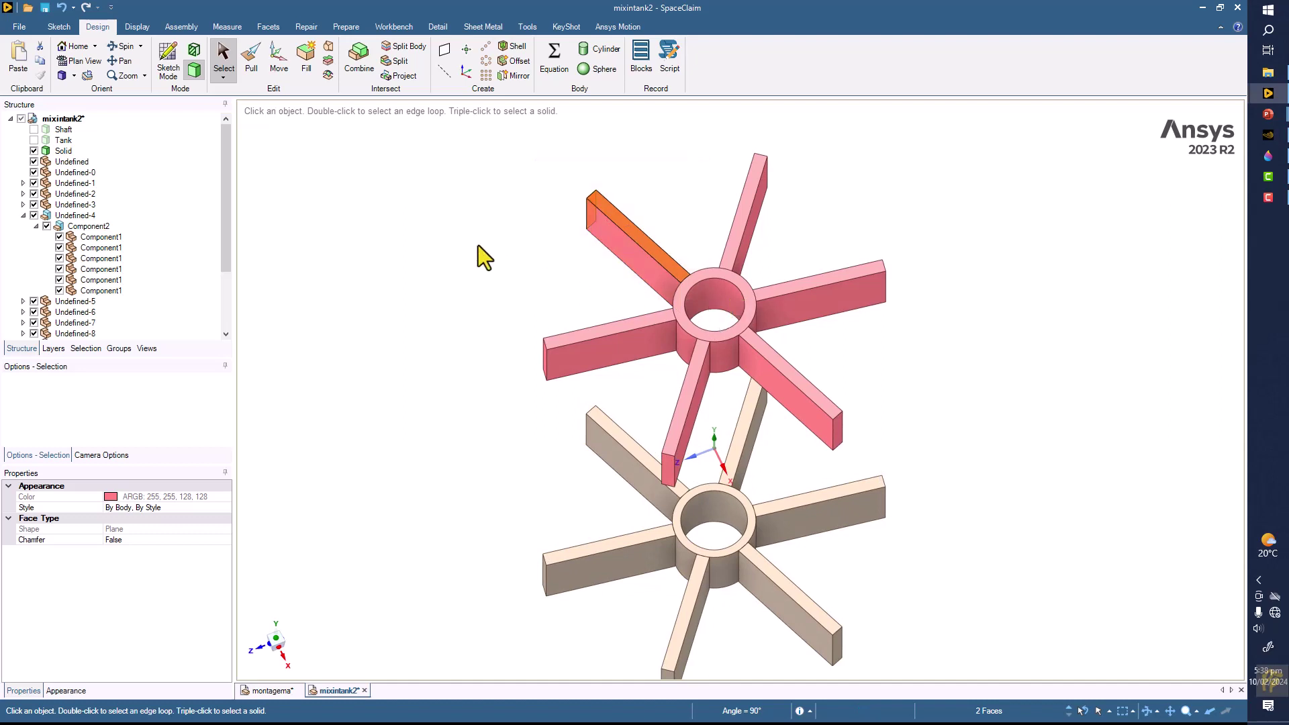
middle_drag(461, 207, 489, 184)
drag(493, 175, 665, 329)
mouse_move(435, 256)
middle_down()
mouse_move(494, 273)
mouse_move(451, 244)
middle_up()
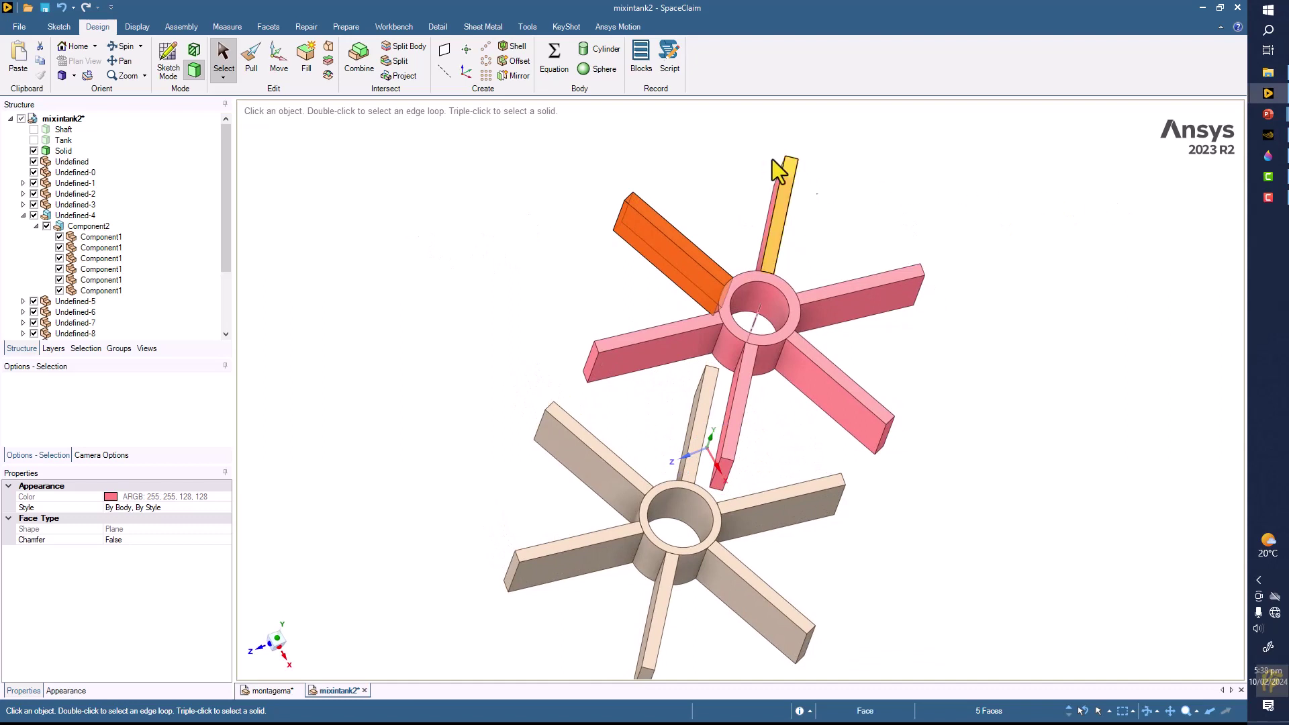
click(654, 147)
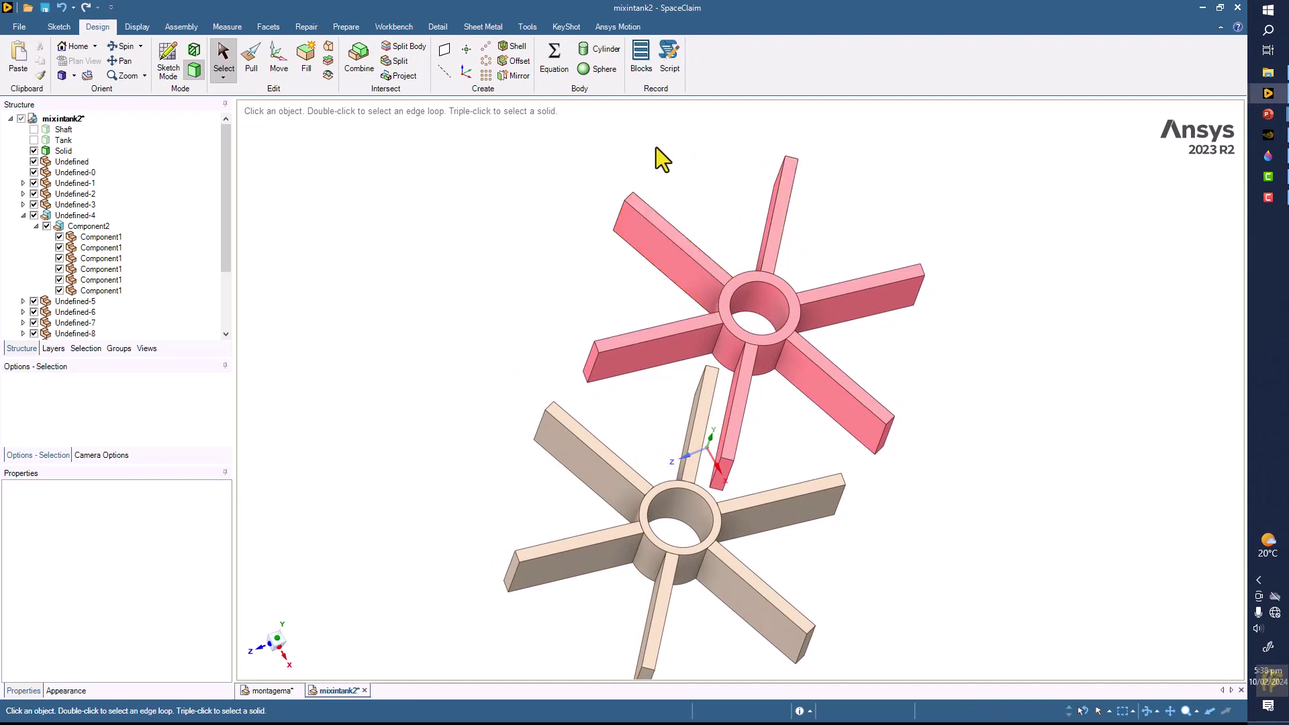
drag(679, 167, 500, 274)
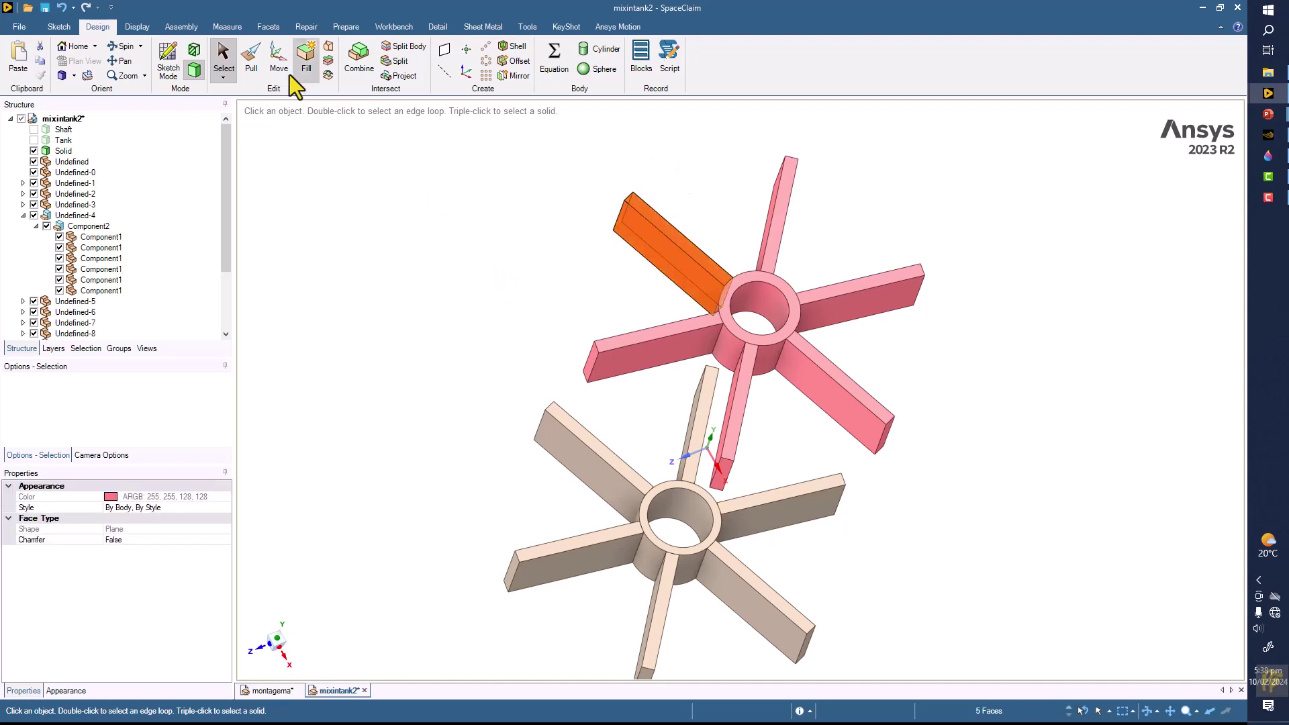
Step: Remove the pink body colour override so the impeller turns light green, and colour the selected blade red
click(138, 29)
click(123, 67)
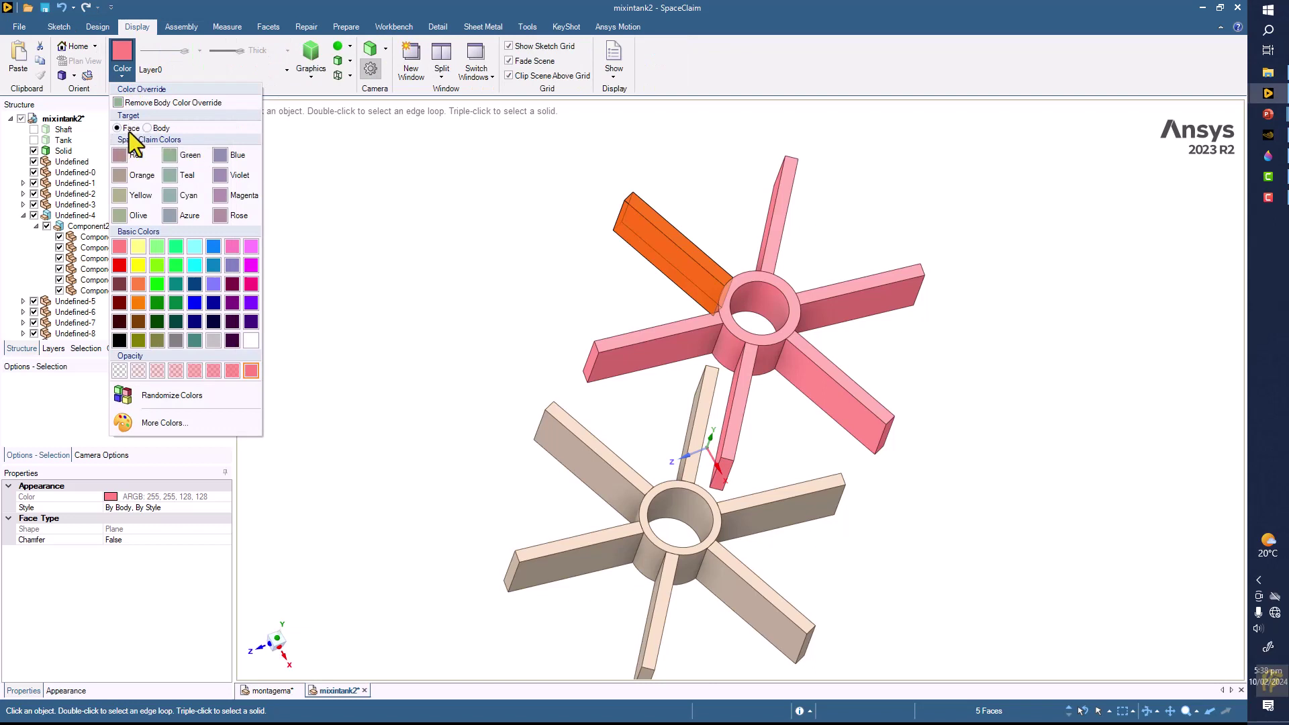
click(131, 103)
click(121, 78)
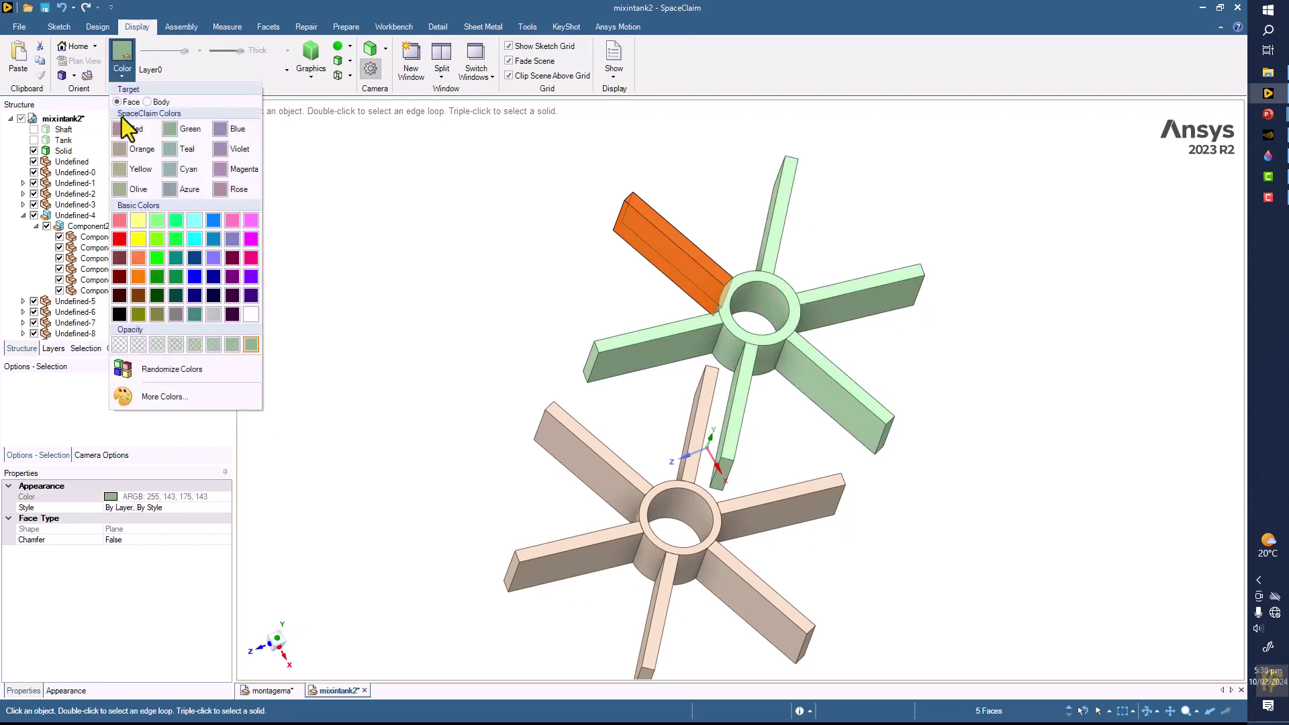
click(137, 221)
click(115, 222)
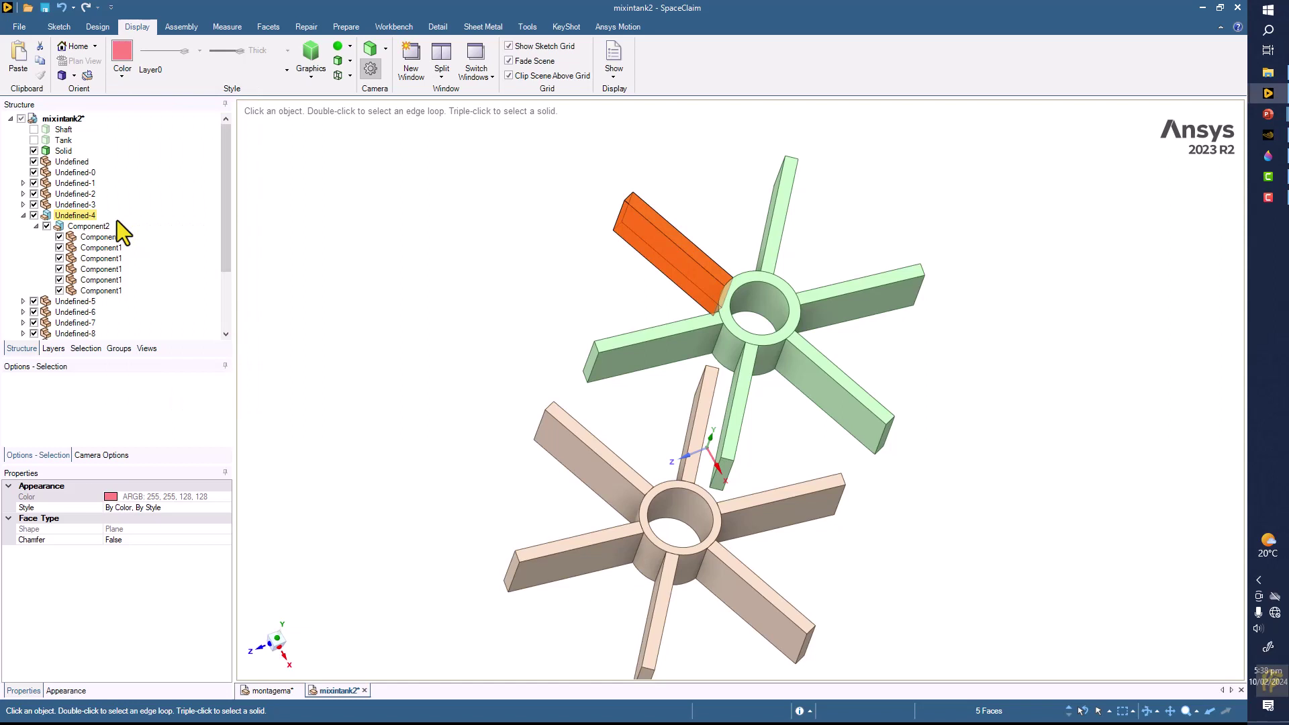
Step: Turn the impellers toward the viewer and select the left blade's end face
click(246, 230)
middle_drag(423, 262, 397, 244)
click(398, 243)
drag(457, 252, 577, 364)
Step: Colour all faces of the green impeller's left blade dark red
click(429, 257)
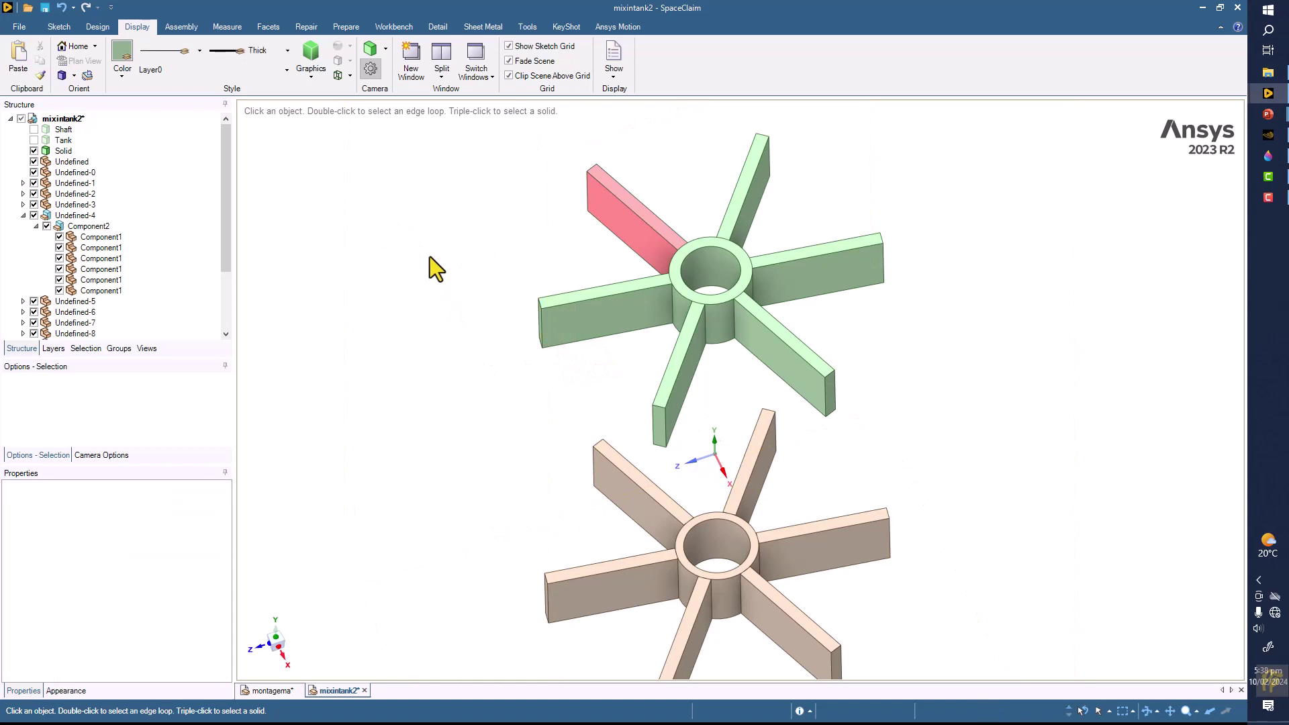
drag(569, 276, 495, 366)
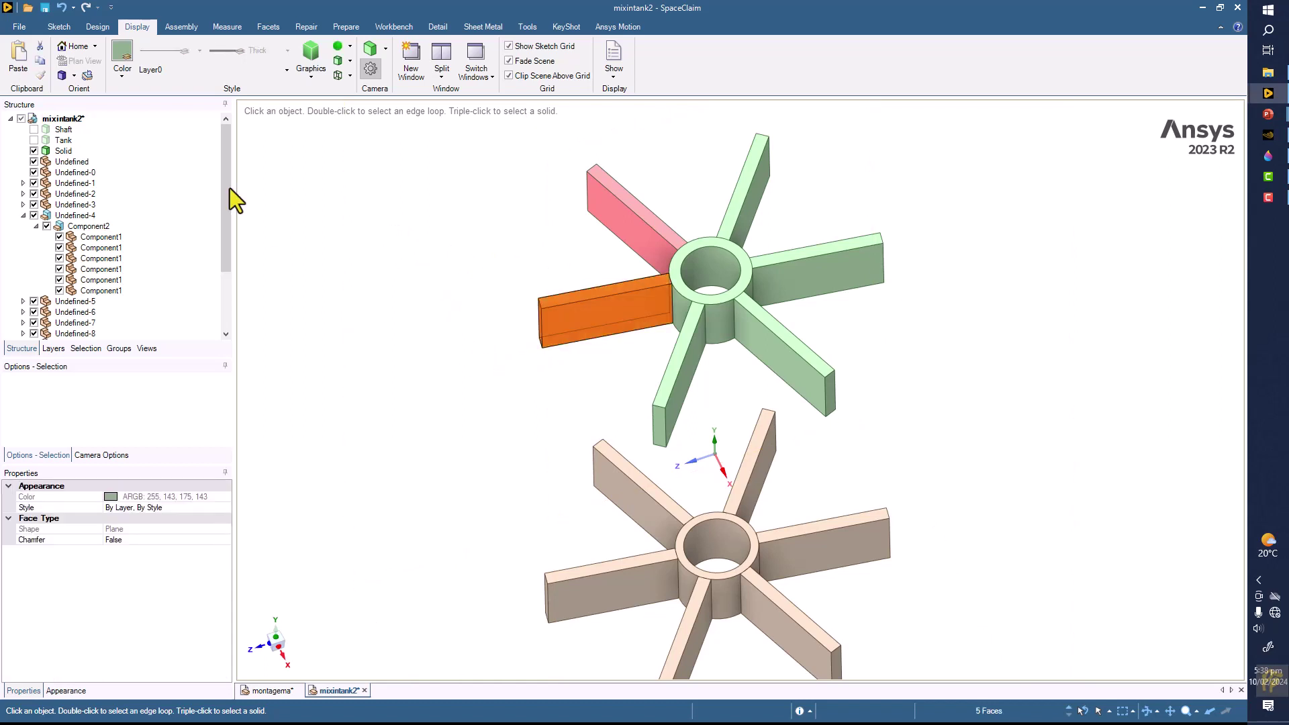
click(123, 75)
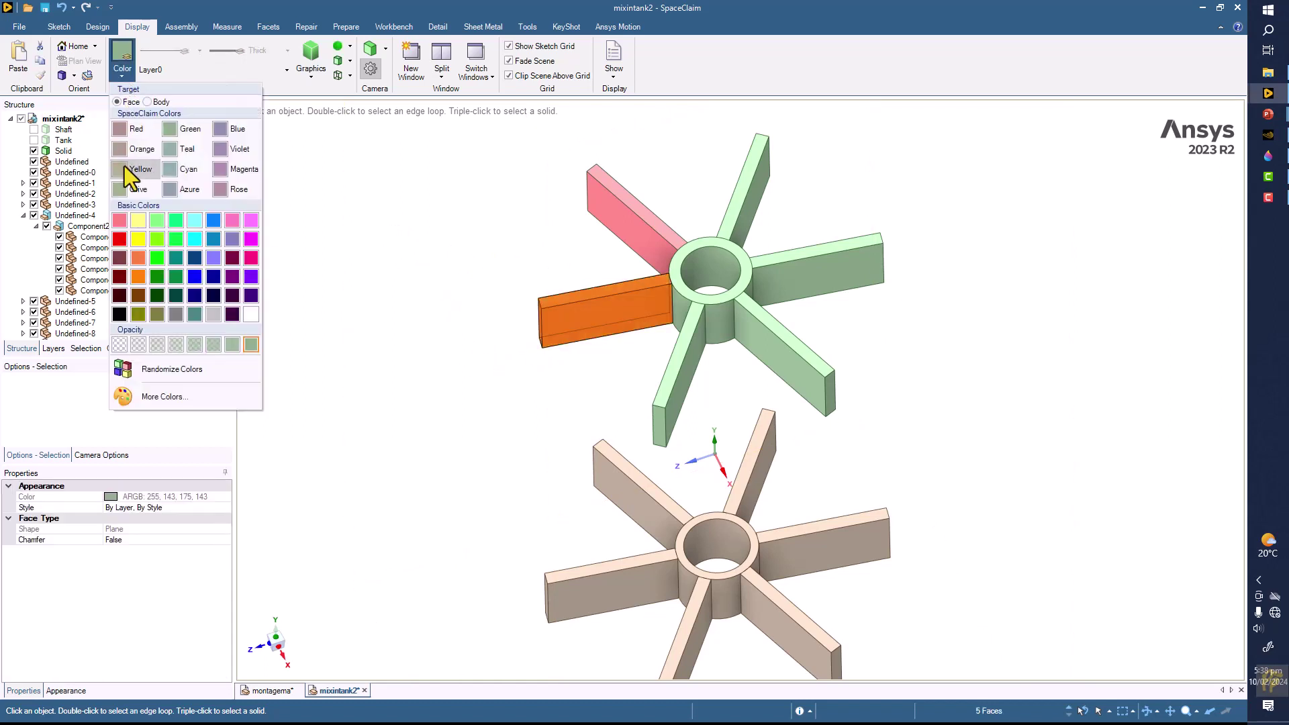
click(119, 295)
Step: Reorient the model and pick the lower-left green blade
click(372, 305)
middle_drag(372, 305, 430, 285)
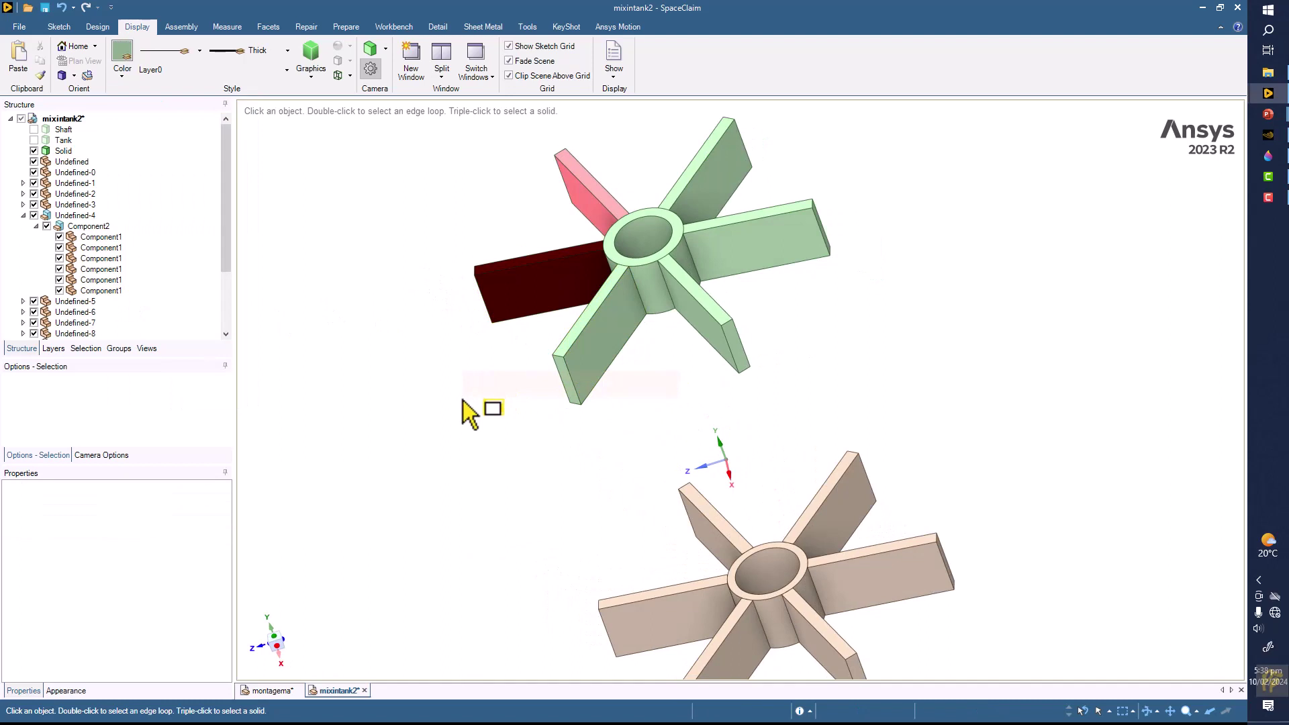
click(571, 386)
middle_drag(667, 411, 641, 427)
click(642, 427)
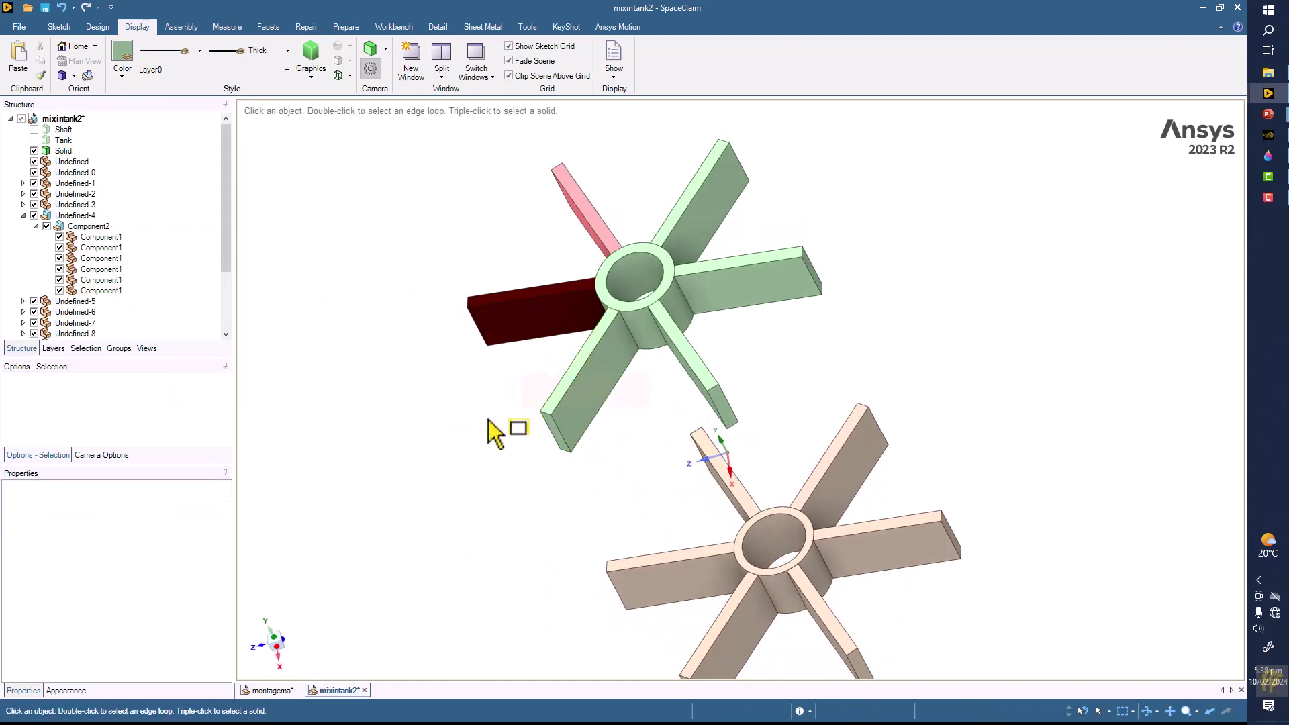
Step: Restore the lower-left blade selection and colour it blue
key(ctrl+z)
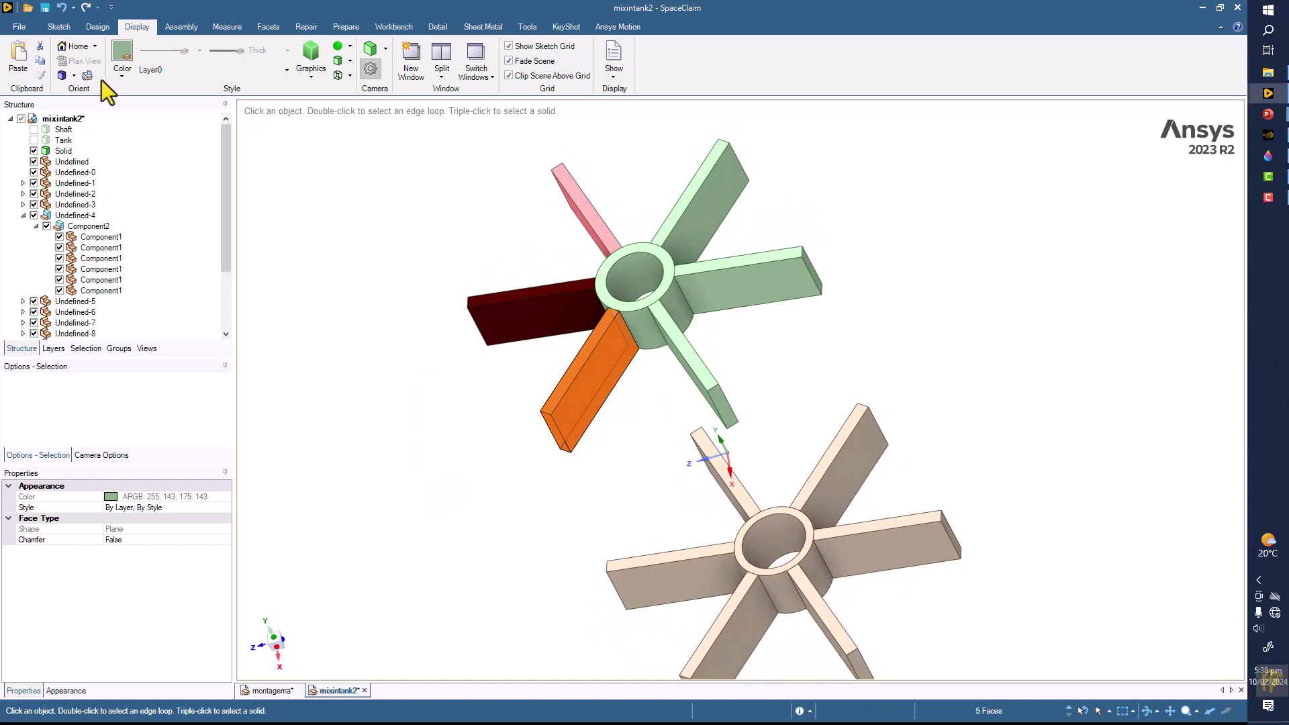
click(122, 73)
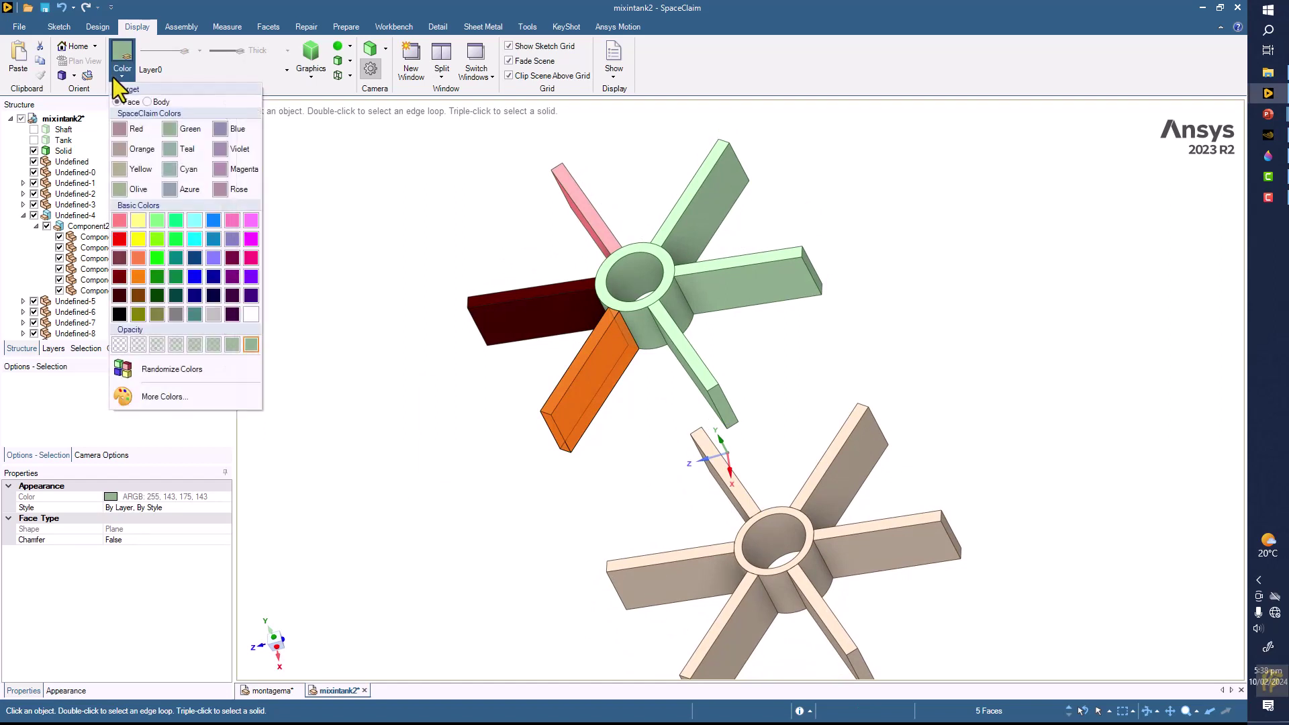
click(213, 239)
Step: Box-select the whole plain beige impeller from a new angle
click(318, 249)
scroll(320, 248, down, 4)
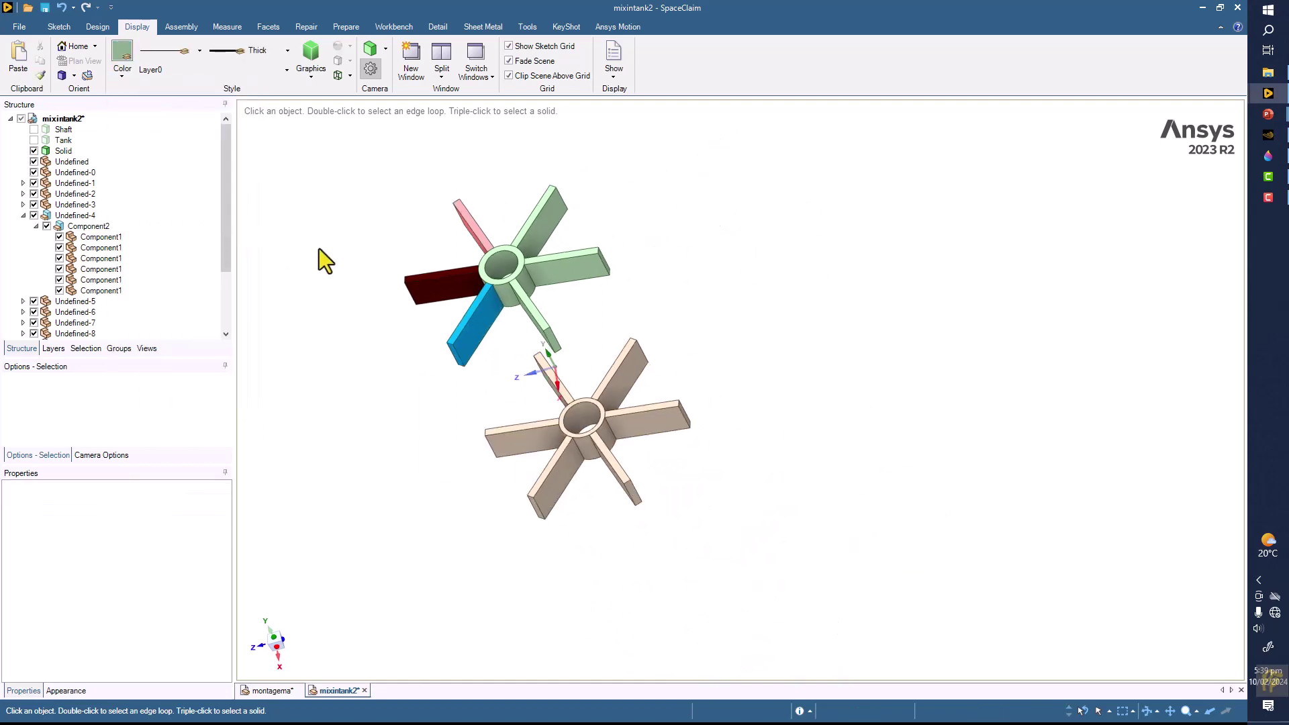
middle_drag(304, 289, 333, 240)
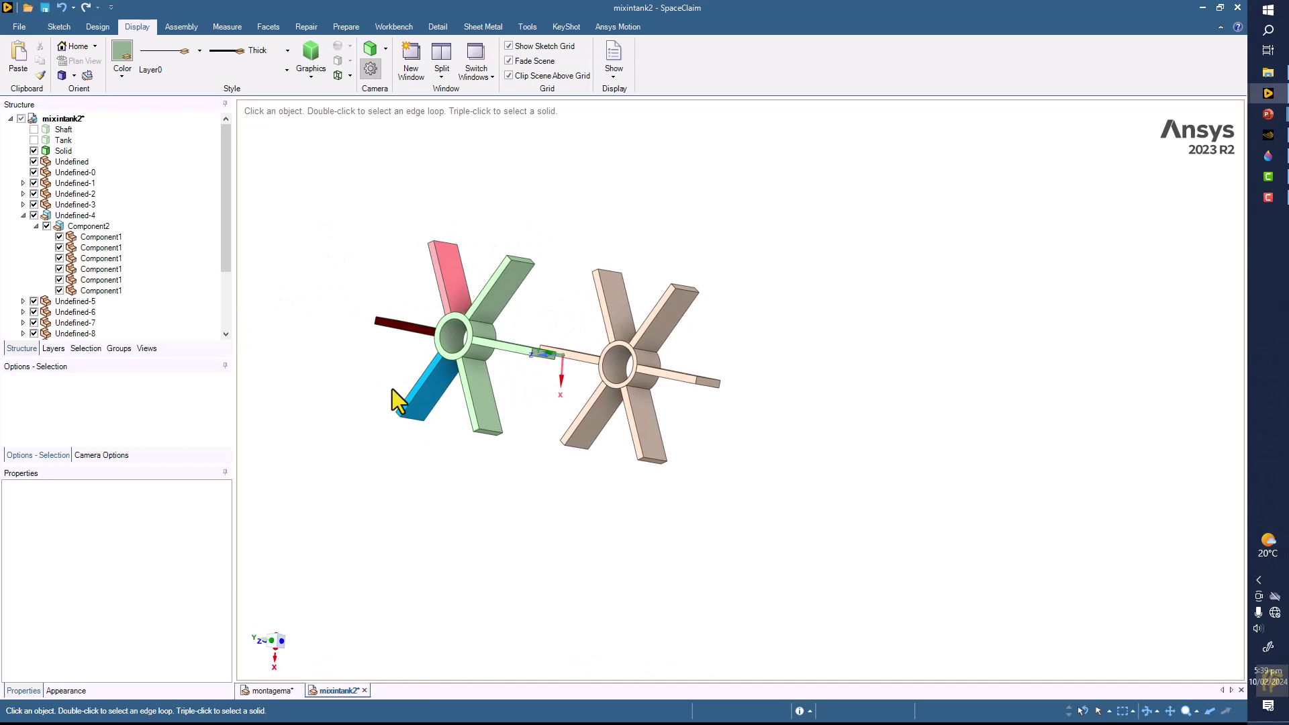
middle_drag(566, 320, 515, 273)
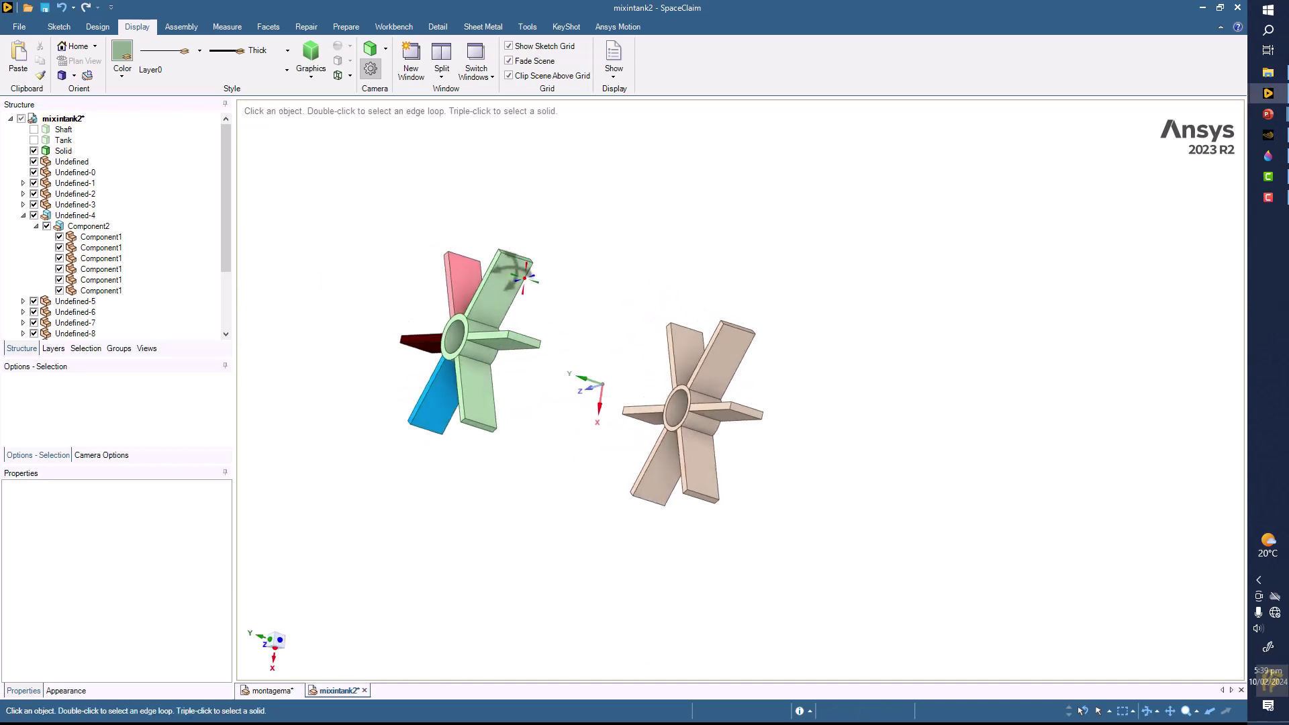
drag(589, 296, 835, 511)
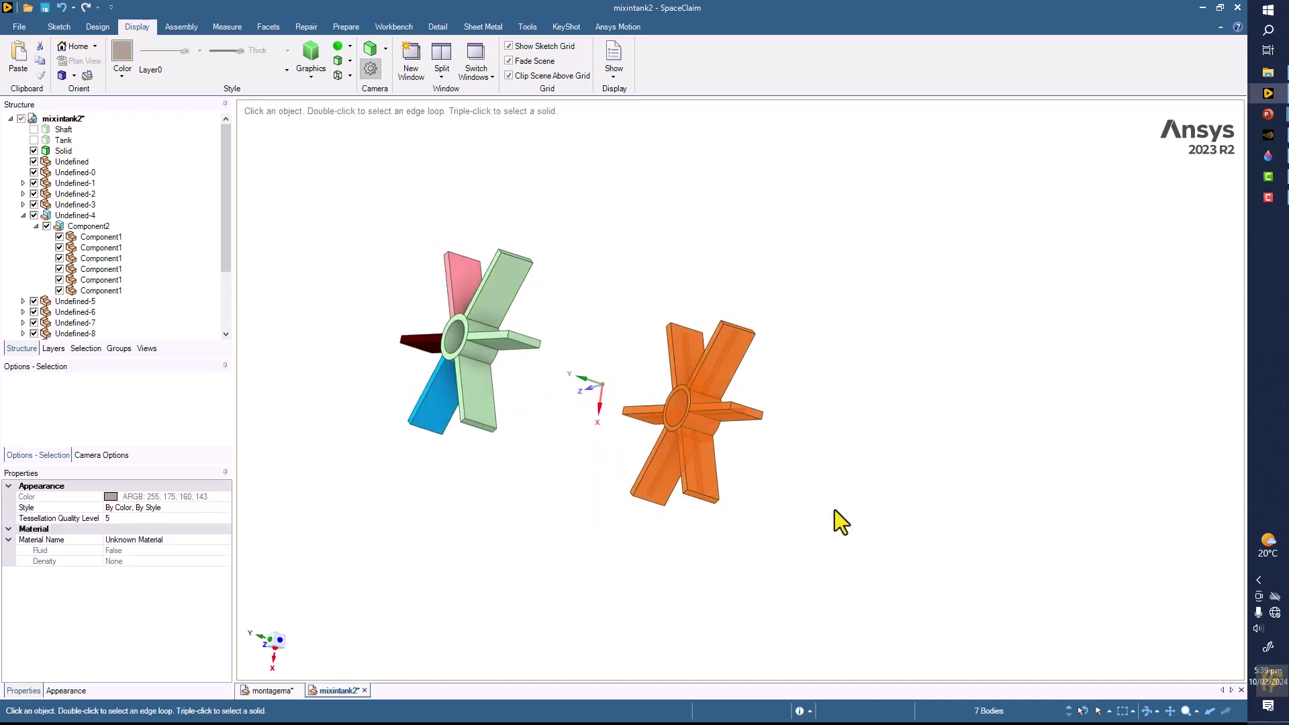
Step: Hide the beige impeller to leave only the coloured one
right_click(824, 401)
click(864, 153)
middle_drag(679, 309, 545, 403)
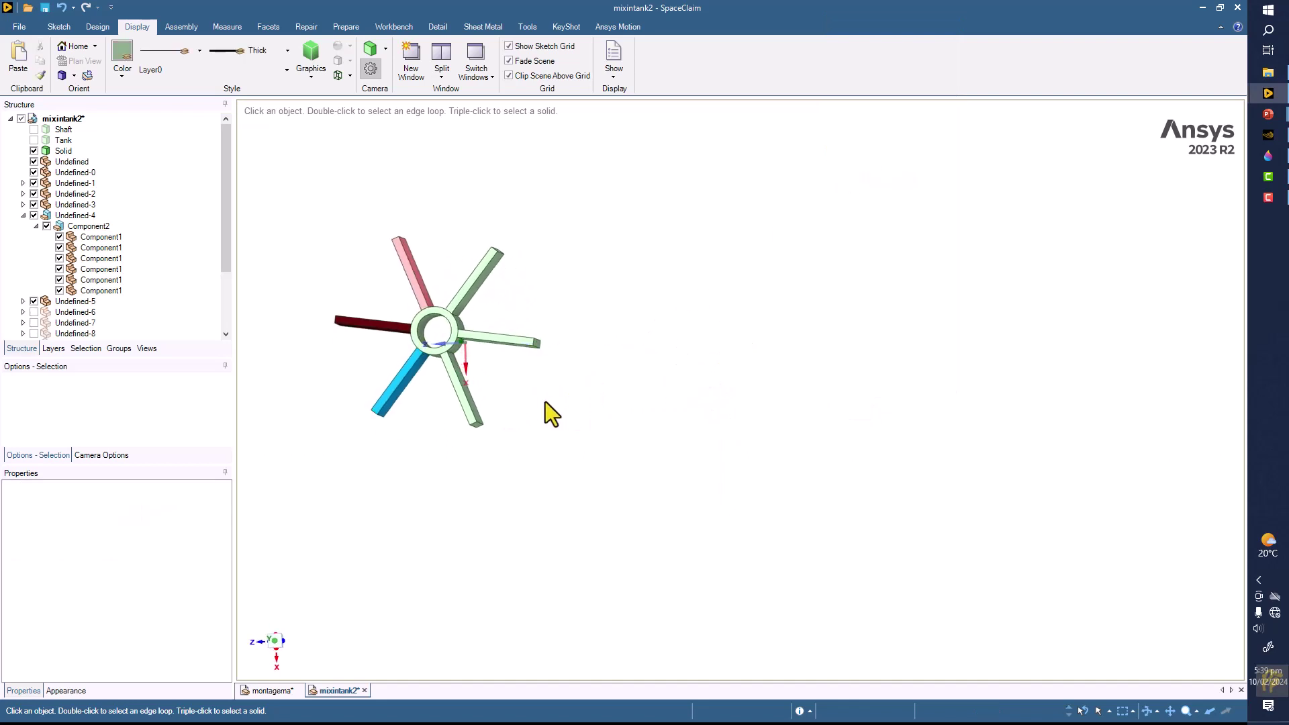
Step: Colour the lower-right blade teal and the right blade yellow
drag(552, 413, 447, 452)
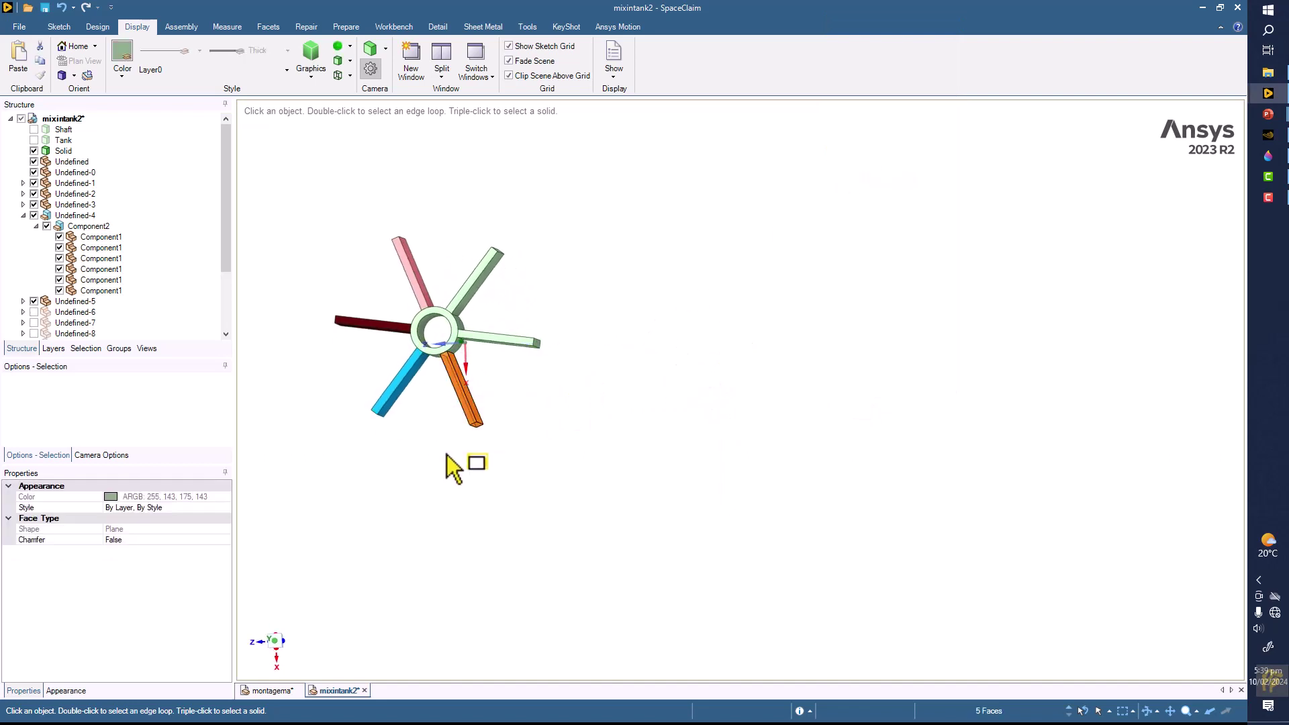
click(121, 72)
click(192, 284)
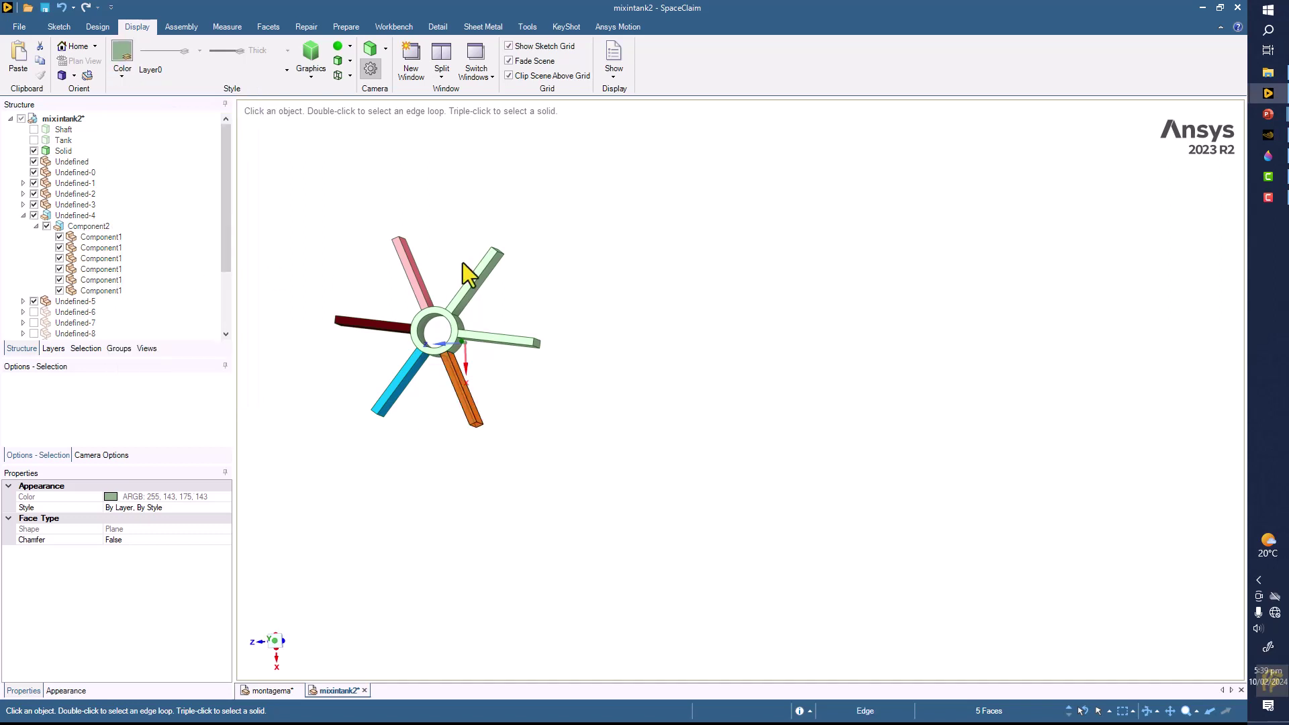
click(593, 291)
drag(517, 363, 519, 364)
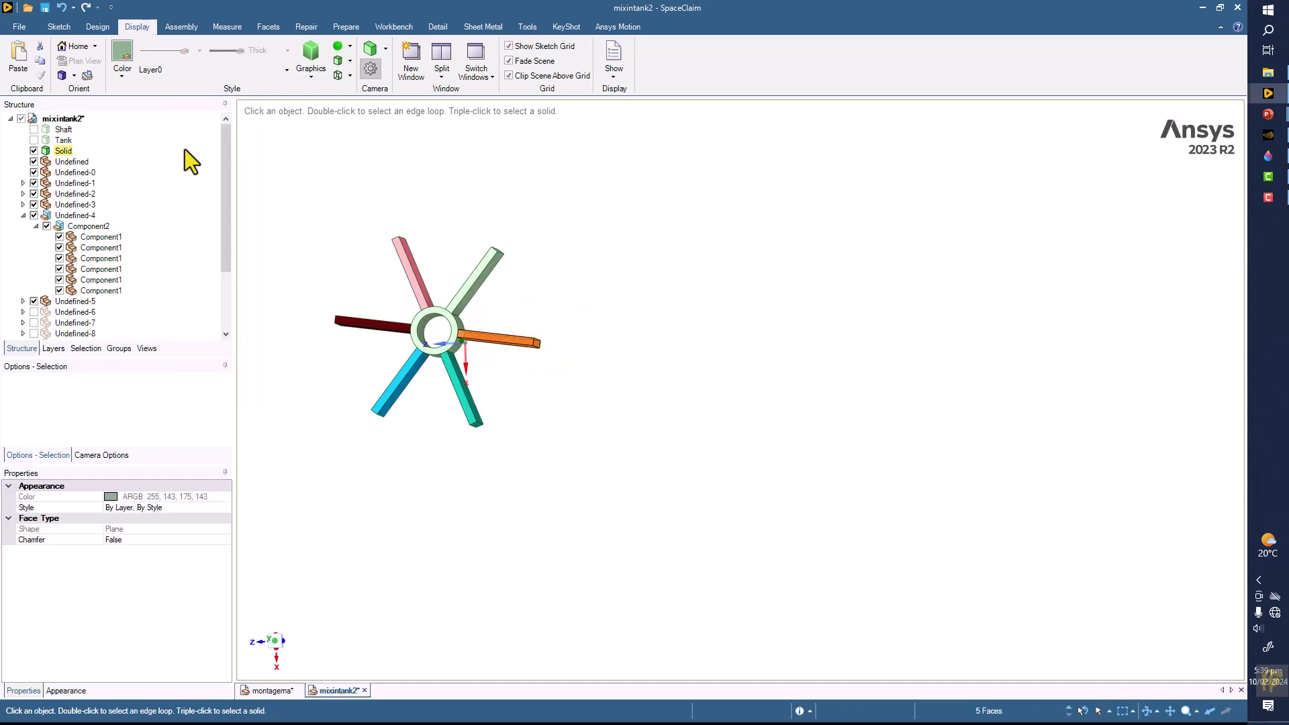
click(124, 82)
click(138, 240)
click(529, 215)
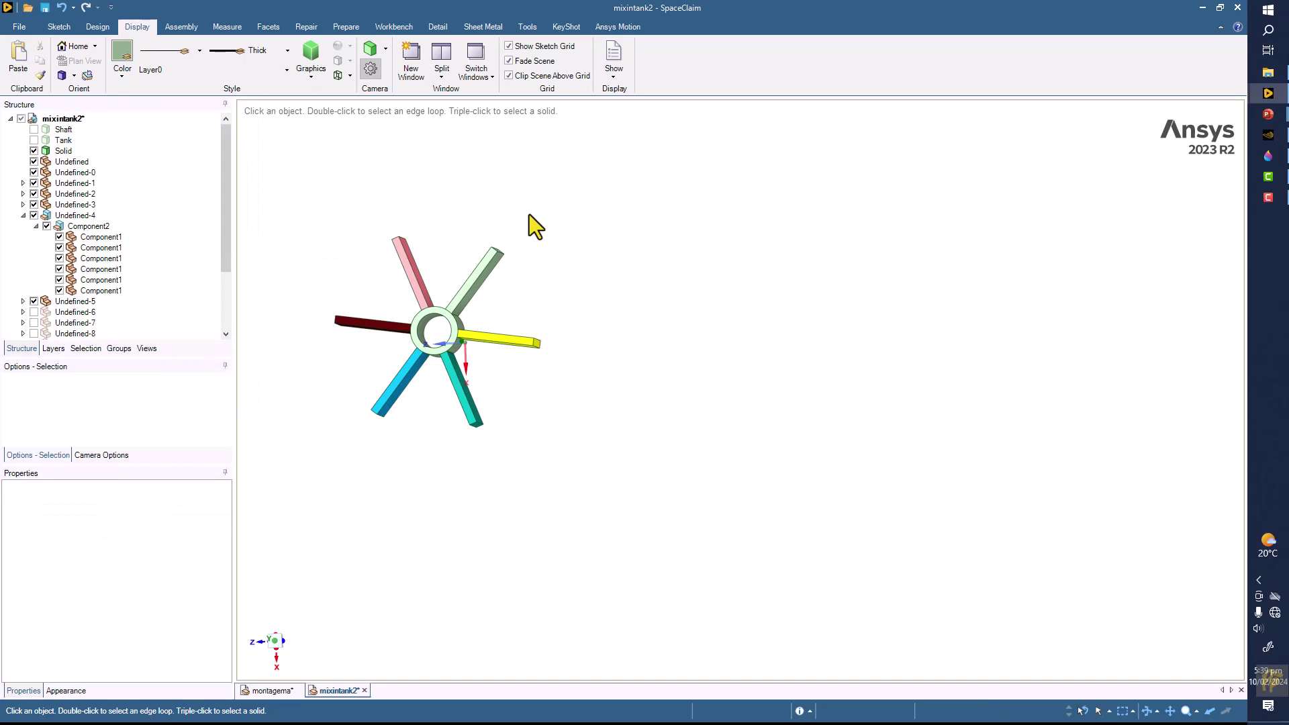
Step: Give the upper-right blade a lavender colour and recentre the impeller in view
click(472, 287)
click(124, 78)
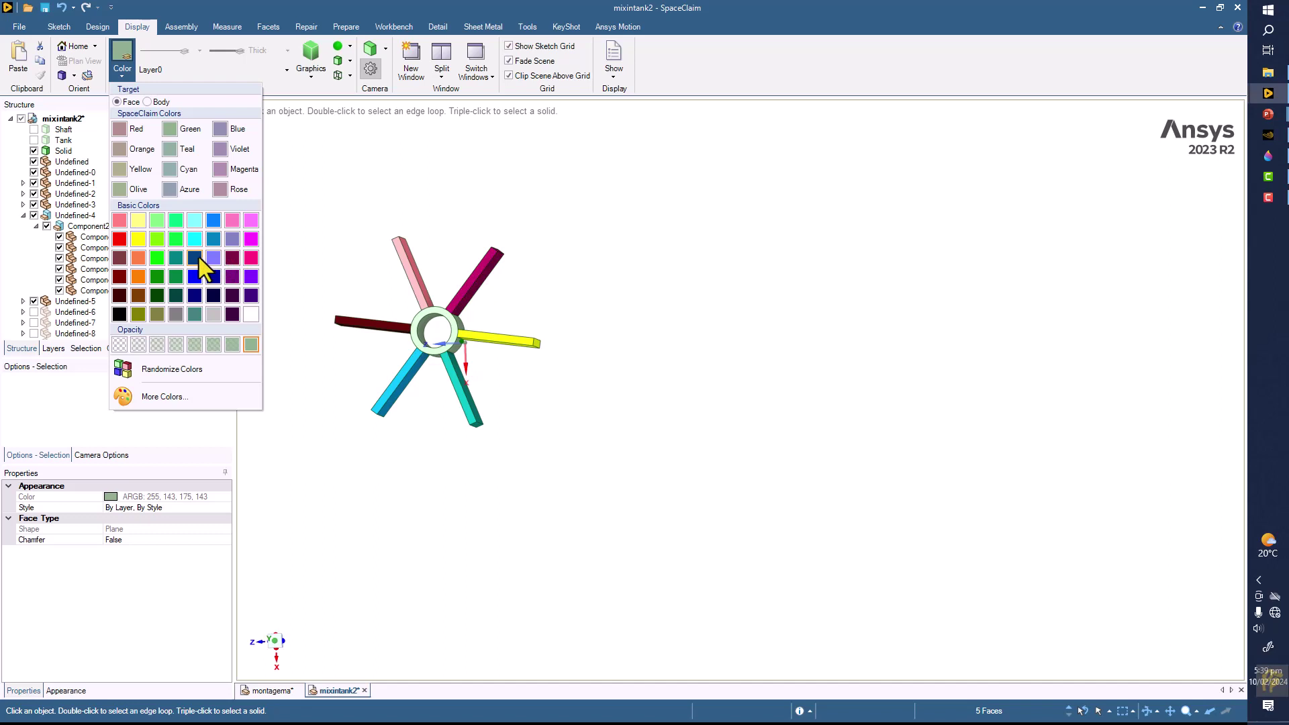
click(211, 257)
click(403, 191)
scroll(486, 191, up, 3)
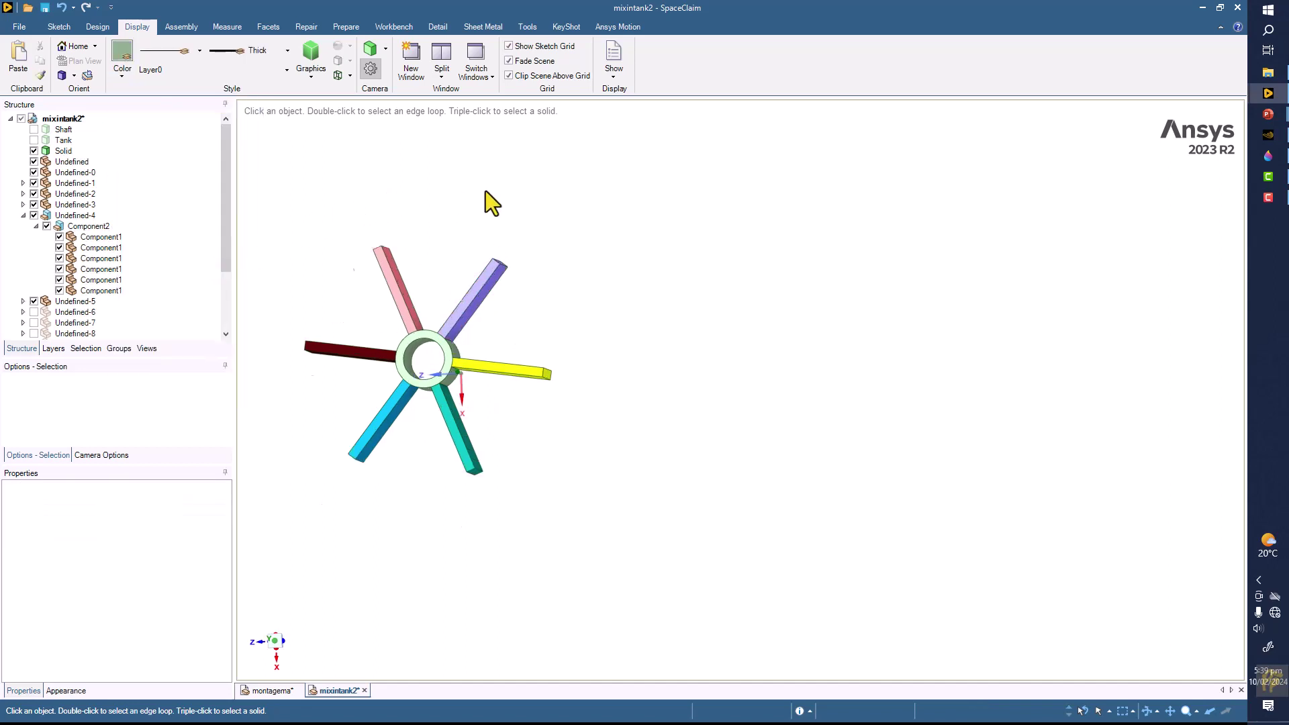
shift+middle_drag(533, 178, 584, 272)
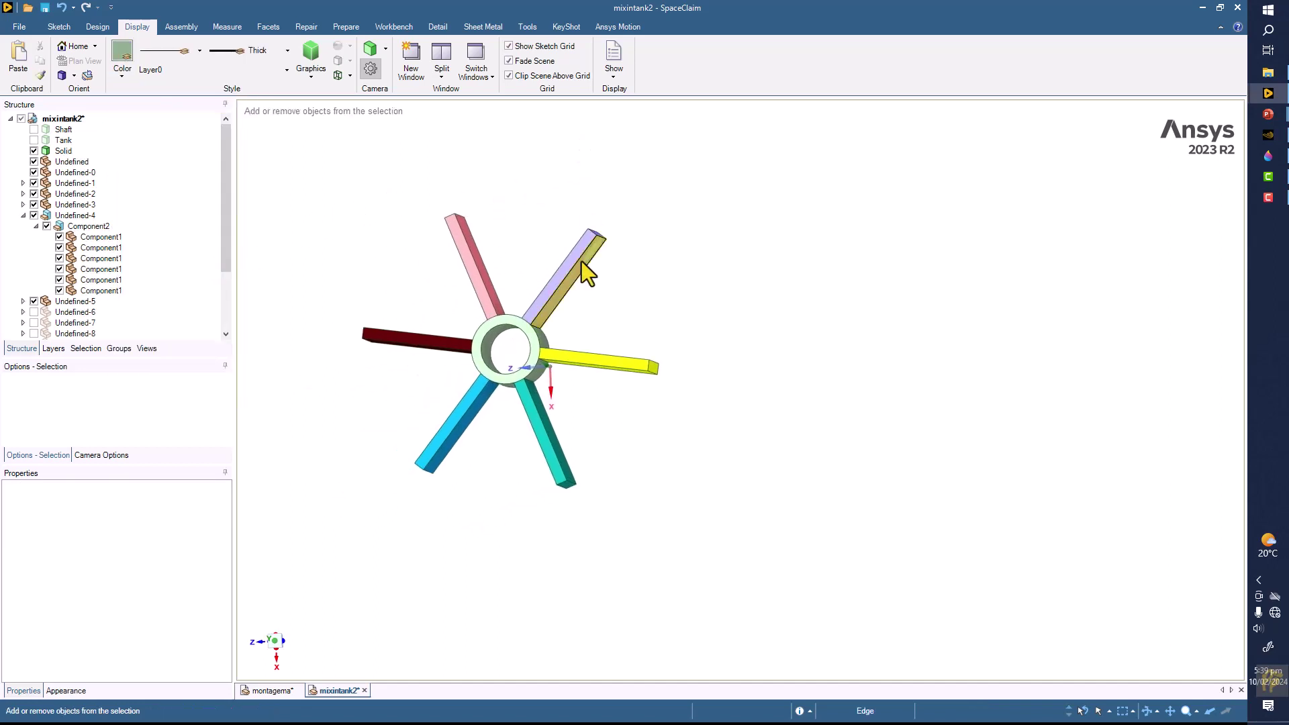
scroll(585, 272, up, 2)
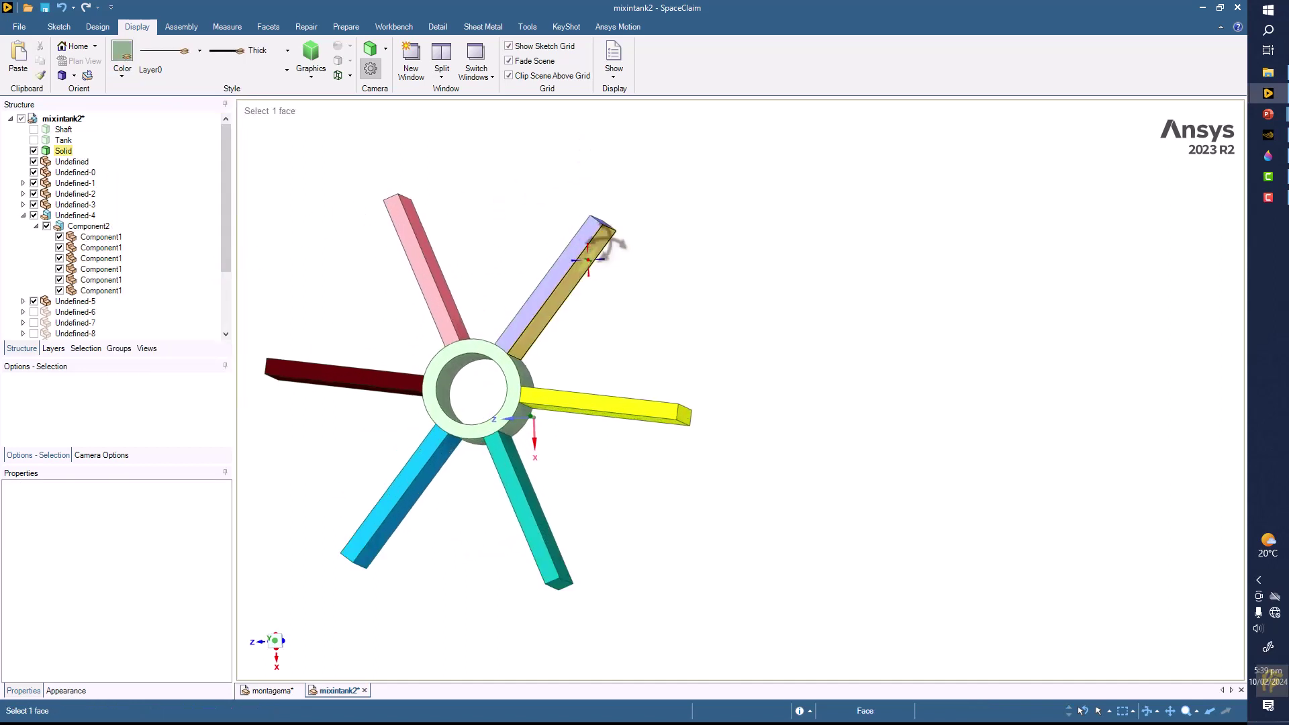
Step: Set the hub ring's top face to a low opacity so it becomes mostly transparent
click(476, 340)
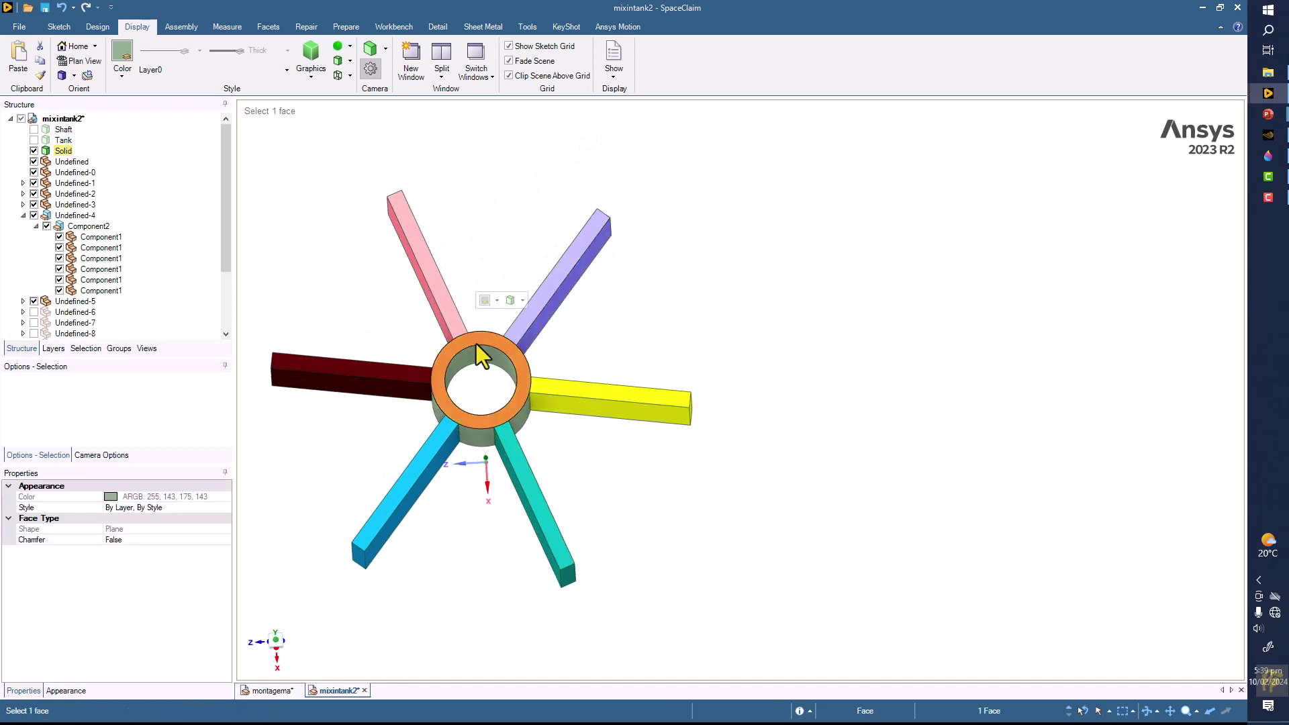
click(118, 70)
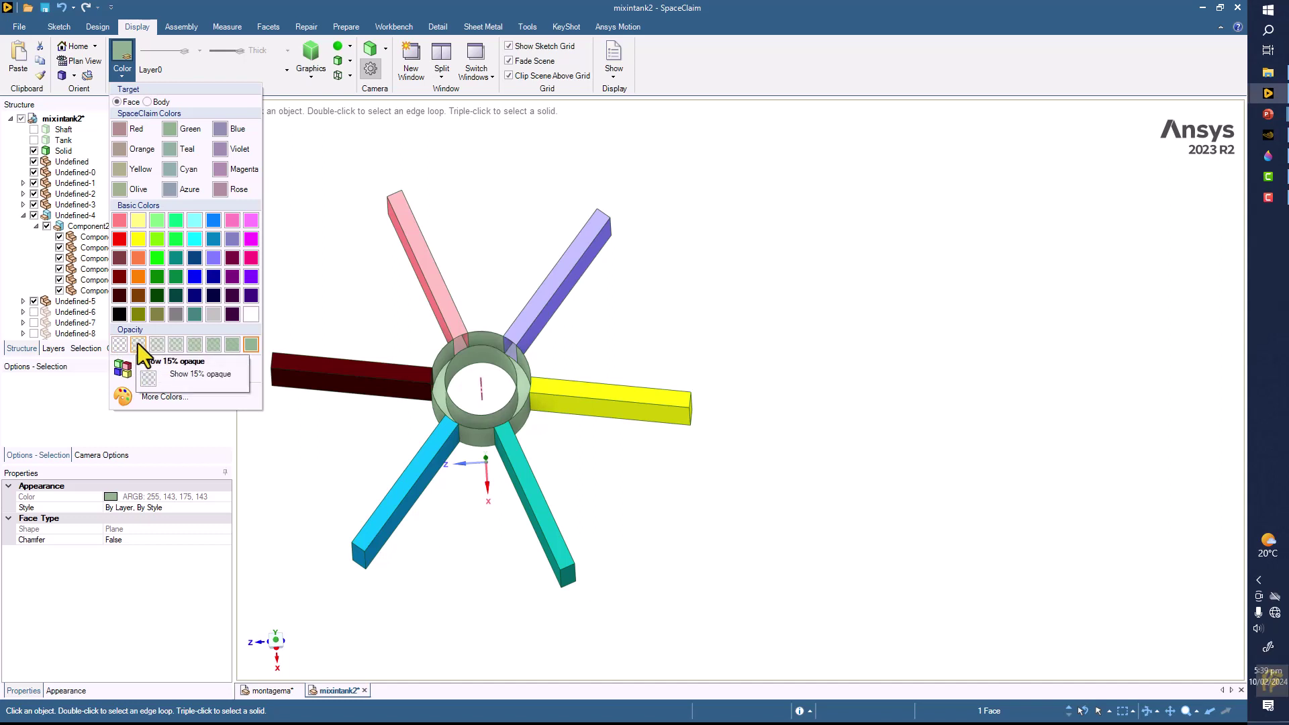
click(175, 345)
click(340, 304)
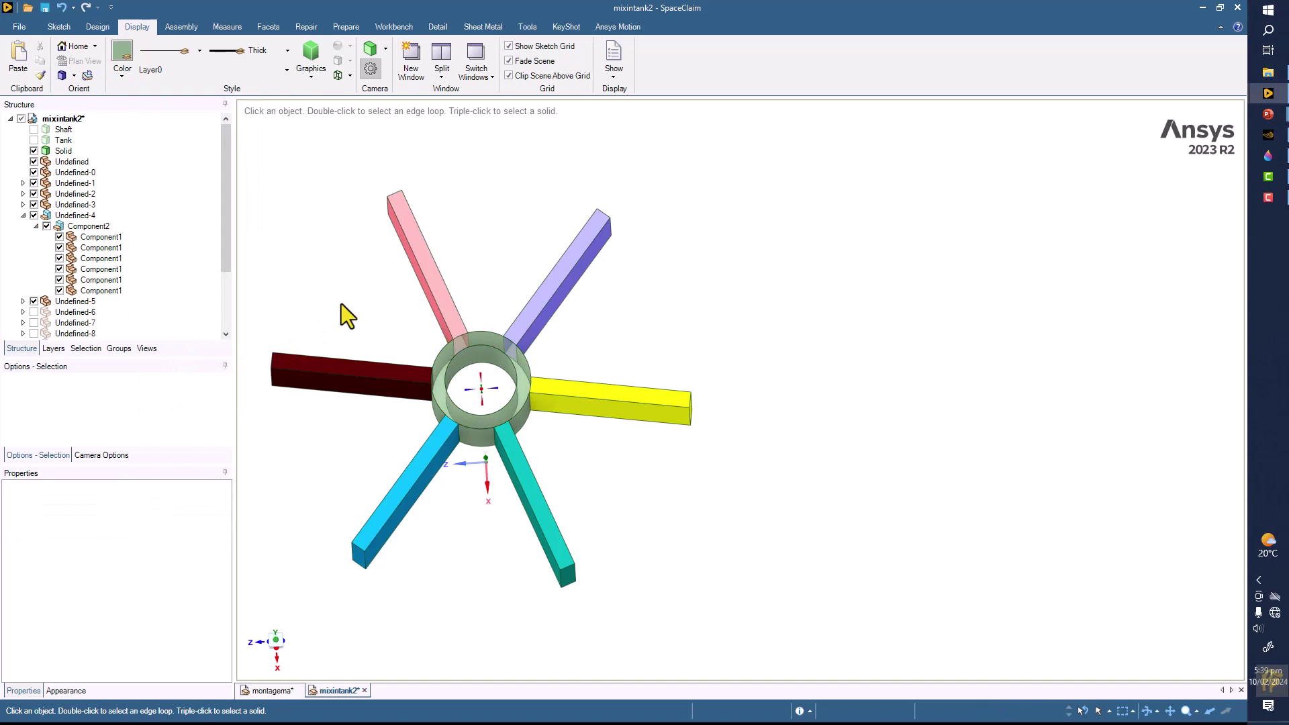
middle_drag(341, 303, 457, 352)
Step: Recolour the hub ring face green and make it semi-transparent
click(455, 359)
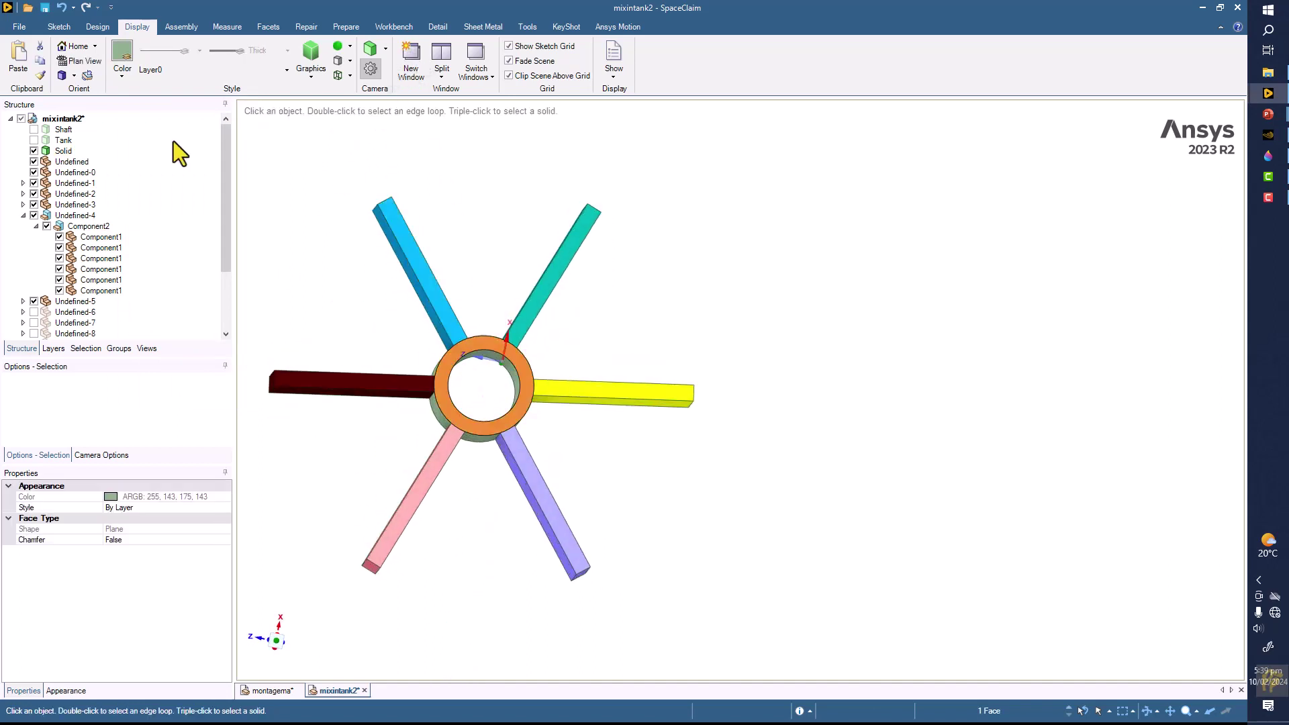
click(132, 77)
click(195, 257)
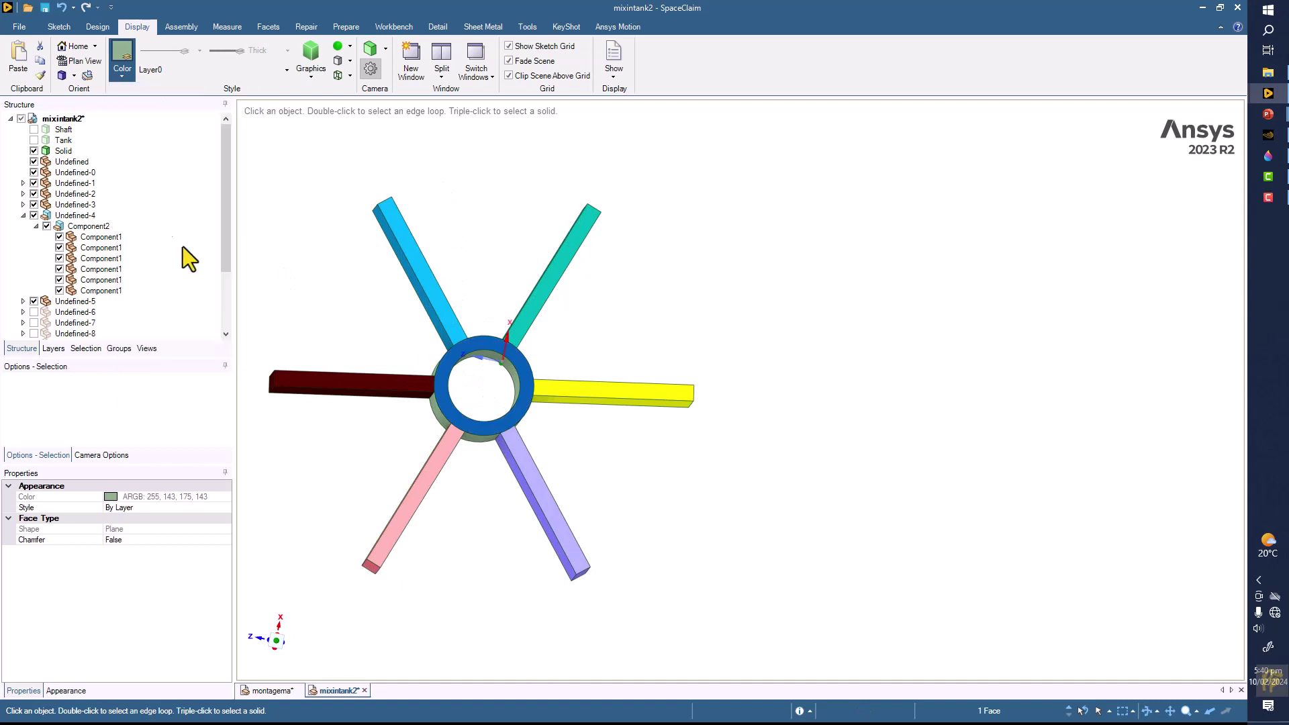
click(126, 79)
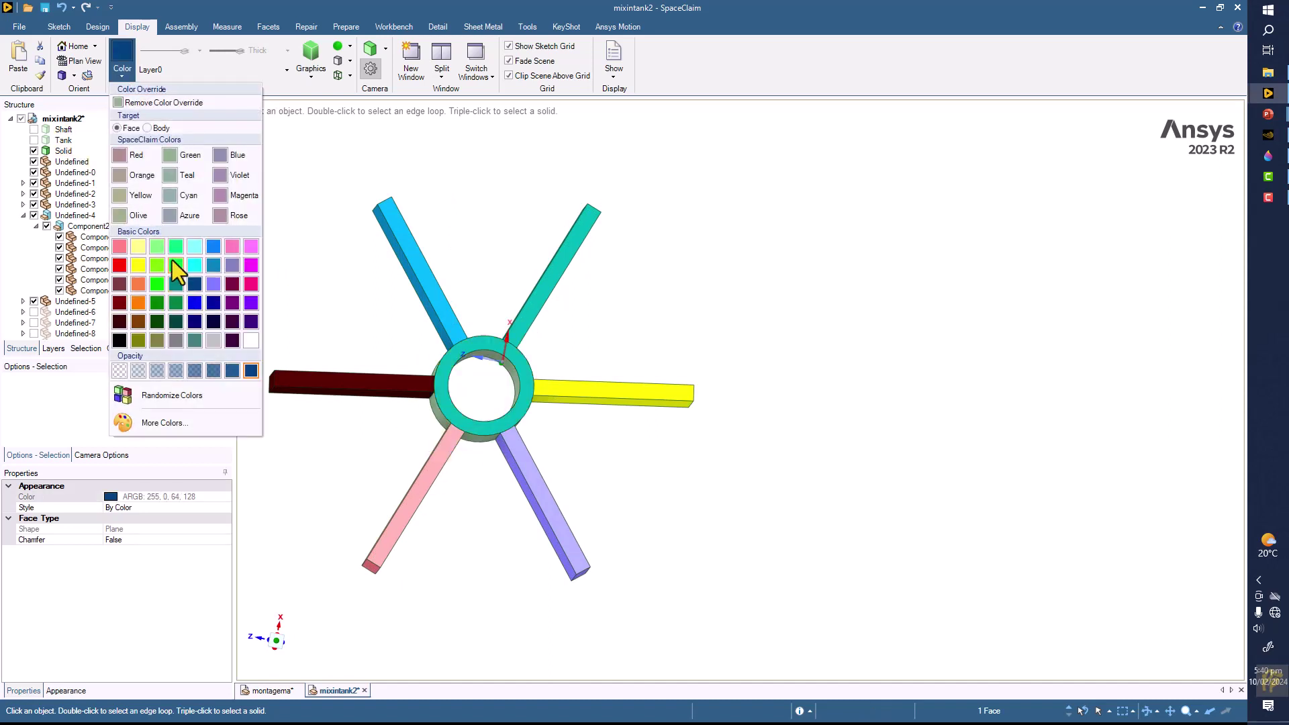
click(175, 246)
click(121, 74)
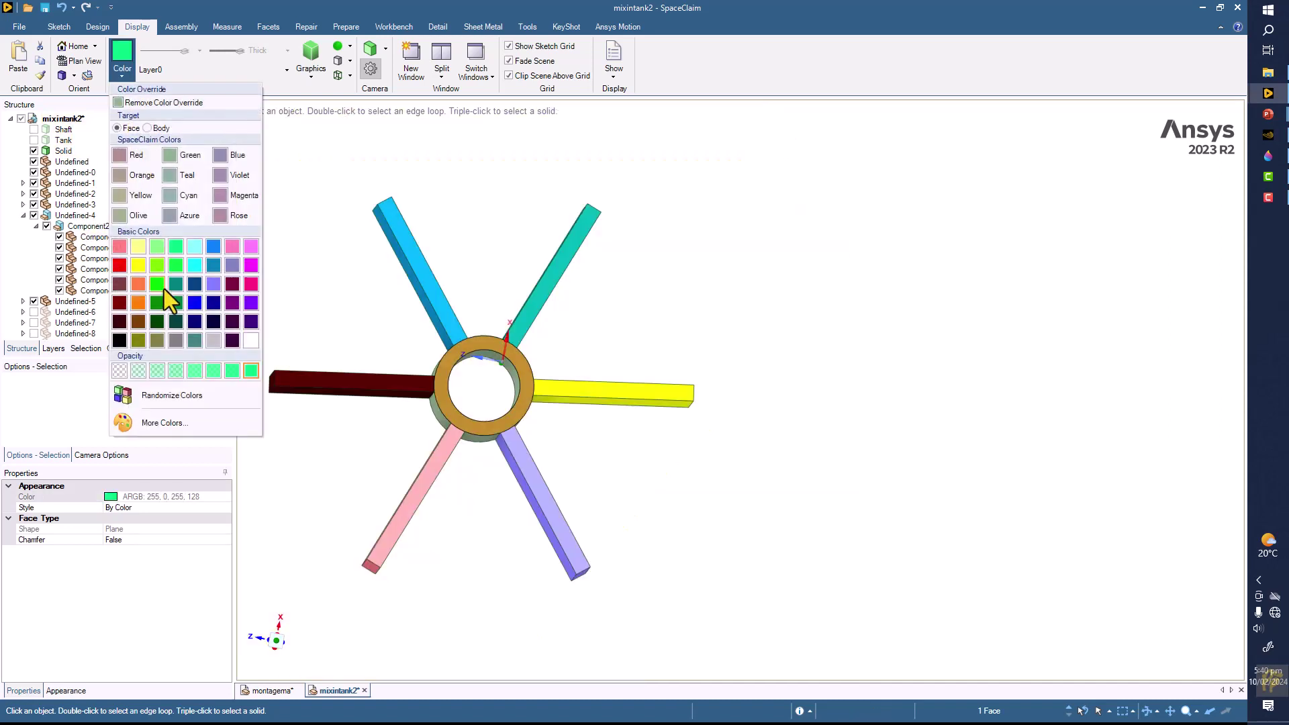
click(169, 373)
scroll(514, 228, down, 2)
click(513, 228)
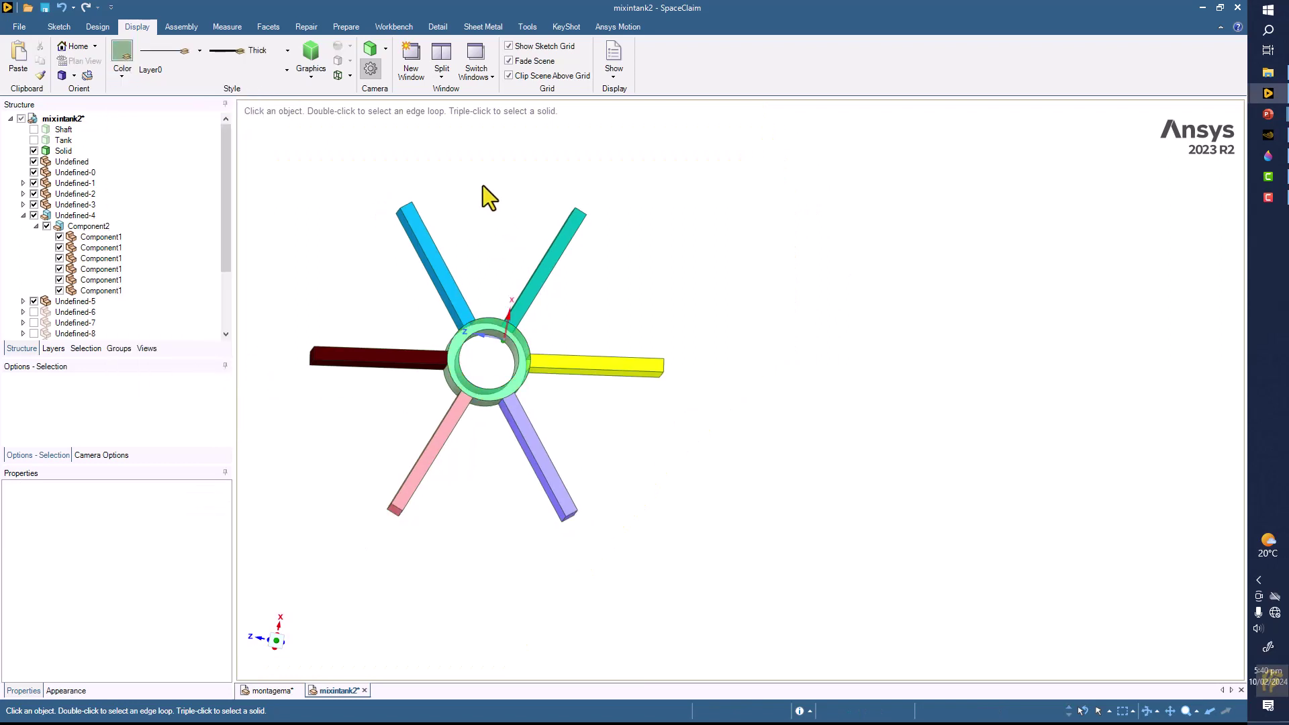
middle_drag(481, 195, 453, 264)
scroll(464, 295, up, 4)
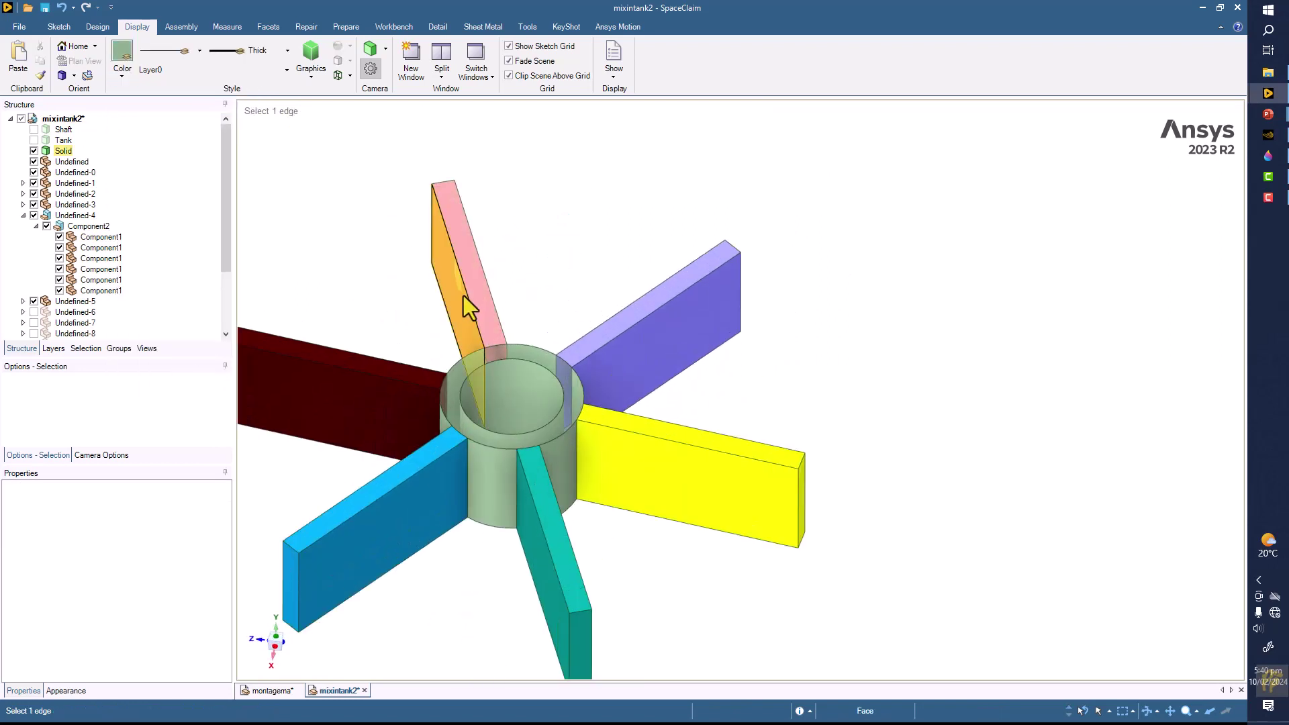
Step: Give the top ring face a dark green colour with semi-transparent opacity
click(470, 394)
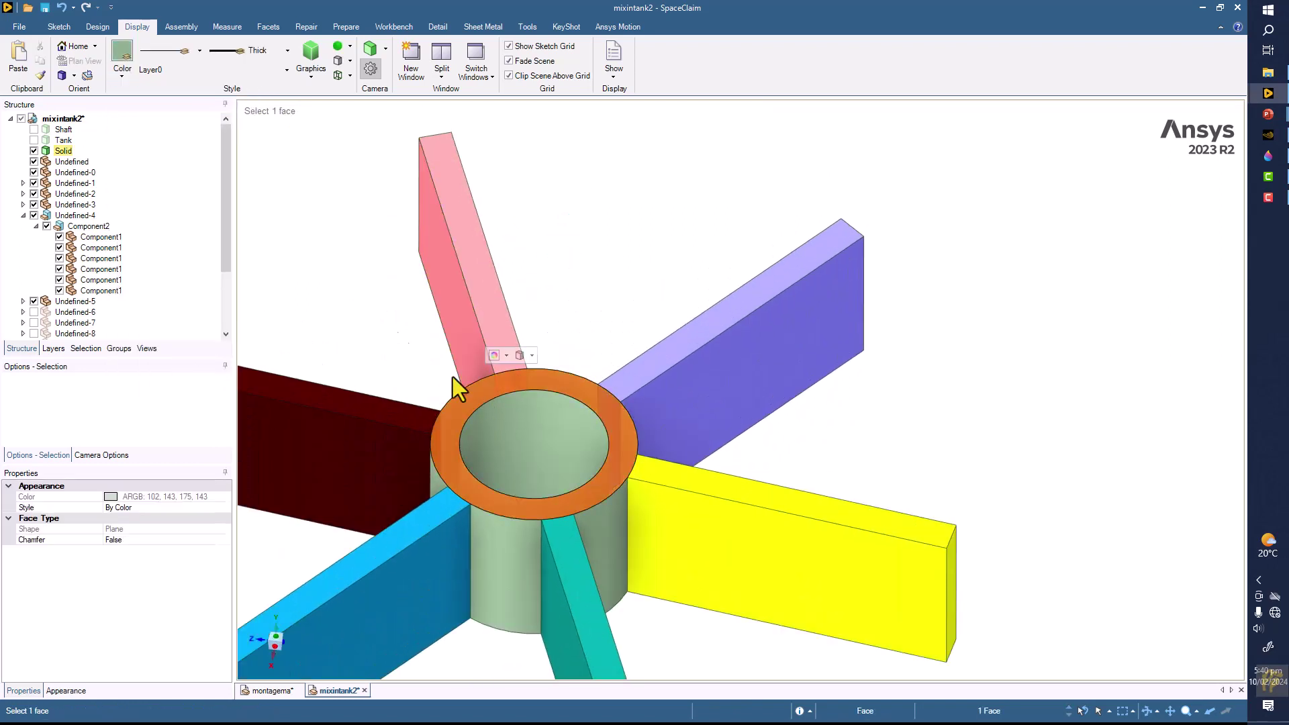
click(119, 83)
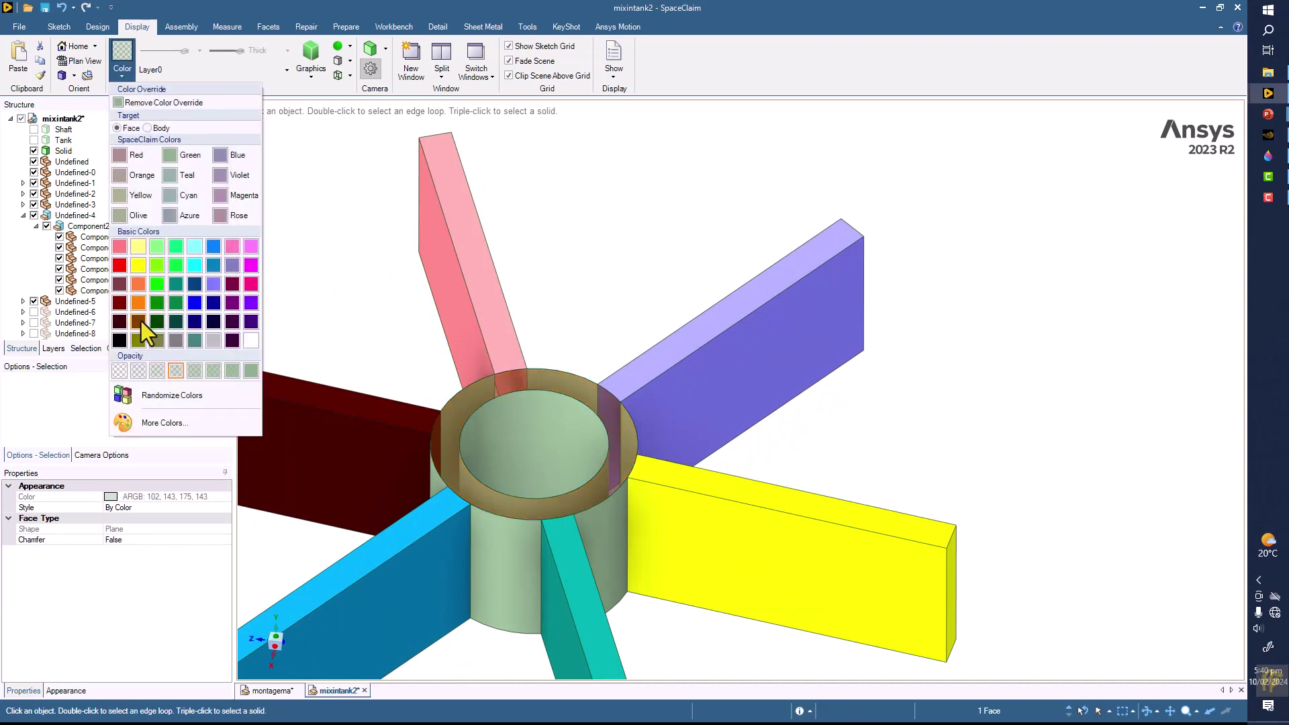
click(153, 301)
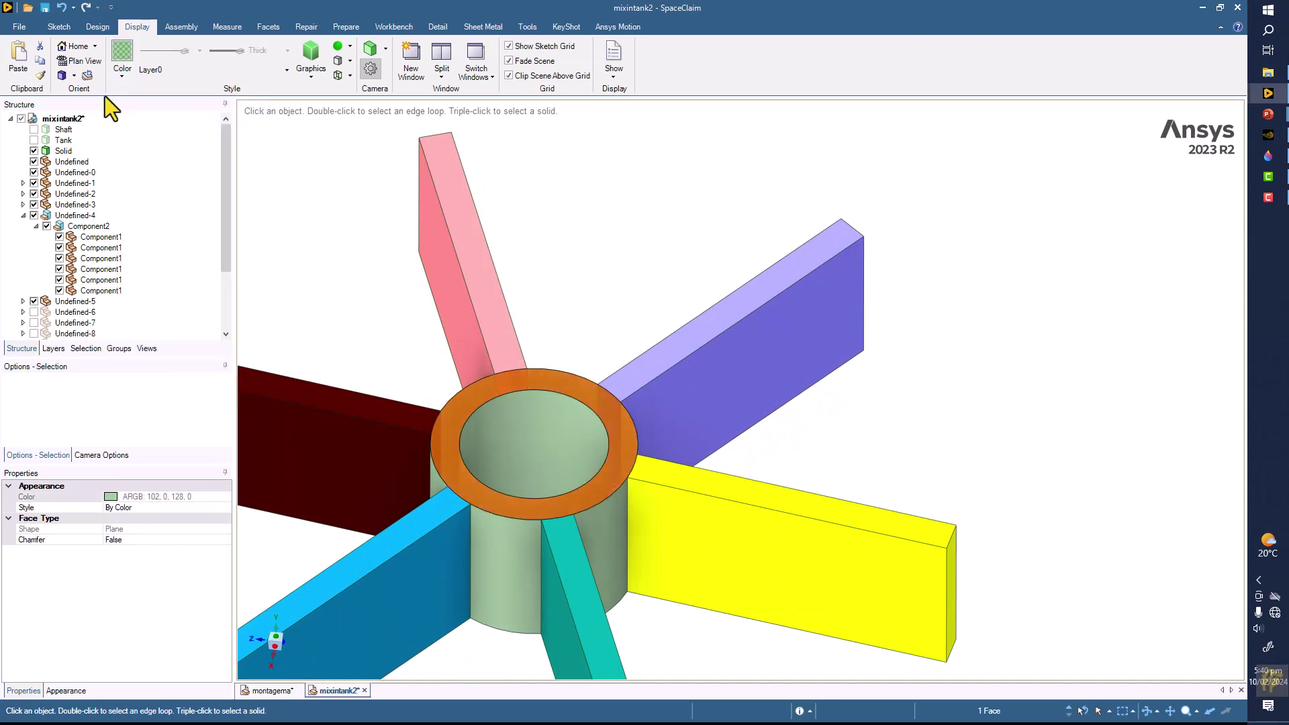
click(127, 70)
click(176, 370)
click(365, 300)
Step: Colour the hub's inner face dark navy and make it semi-transparent
click(489, 423)
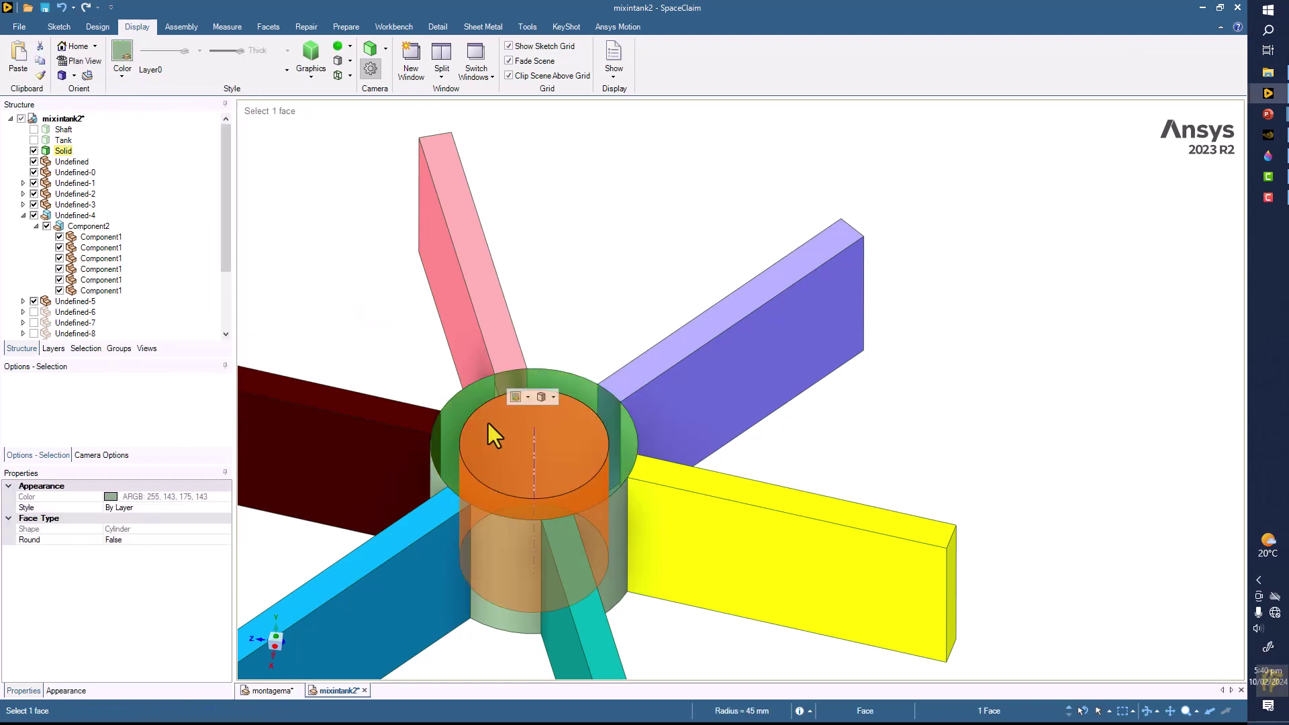
click(125, 75)
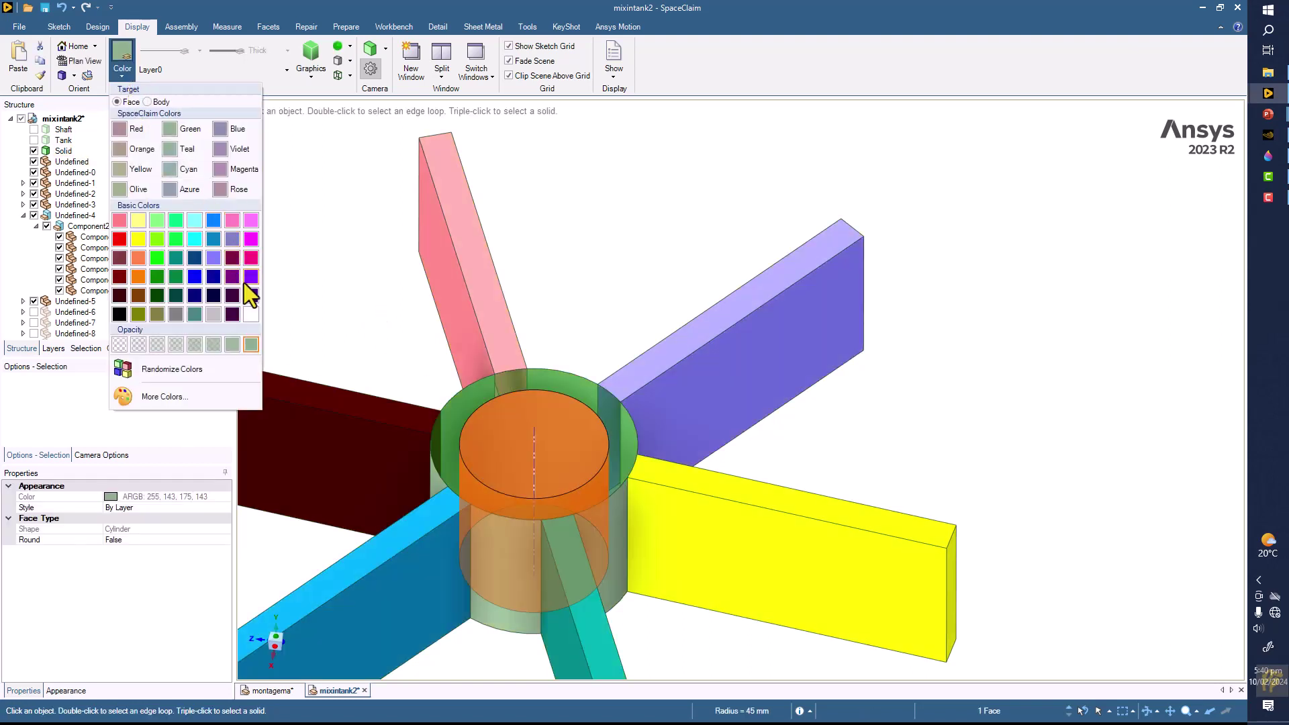
click(213, 296)
click(257, 298)
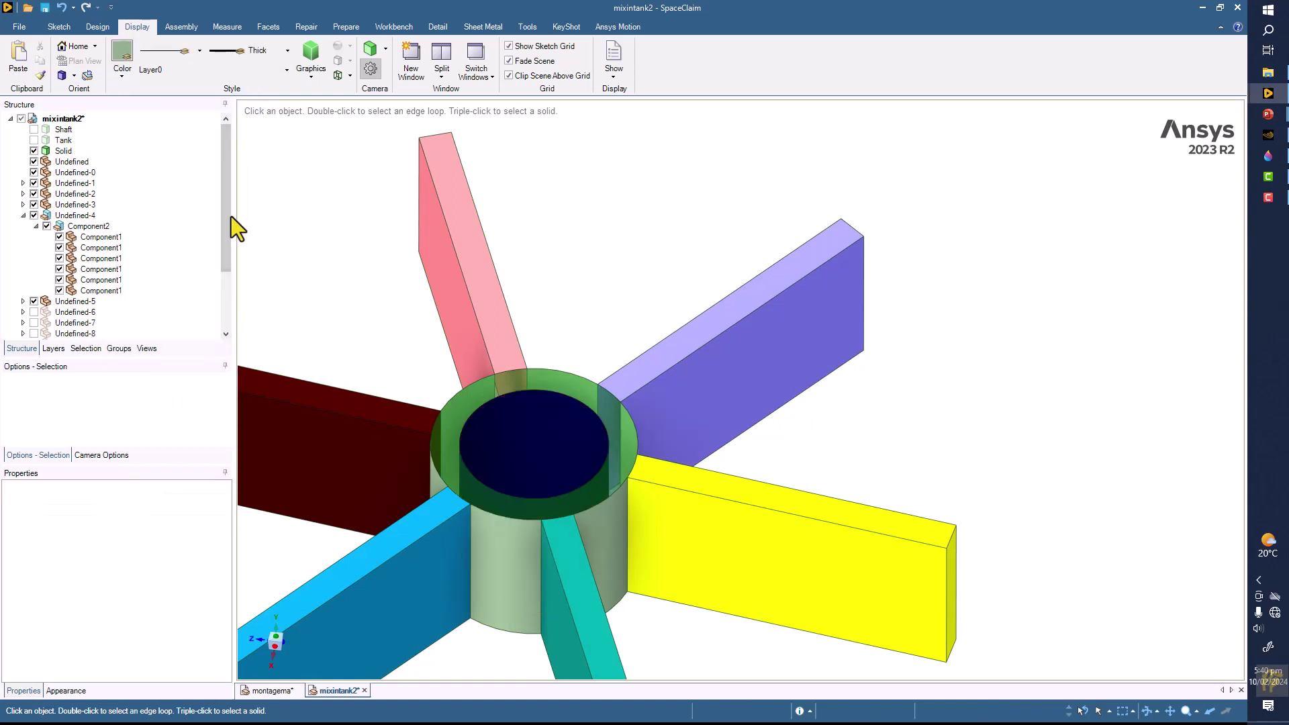
click(509, 440)
click(117, 76)
click(173, 372)
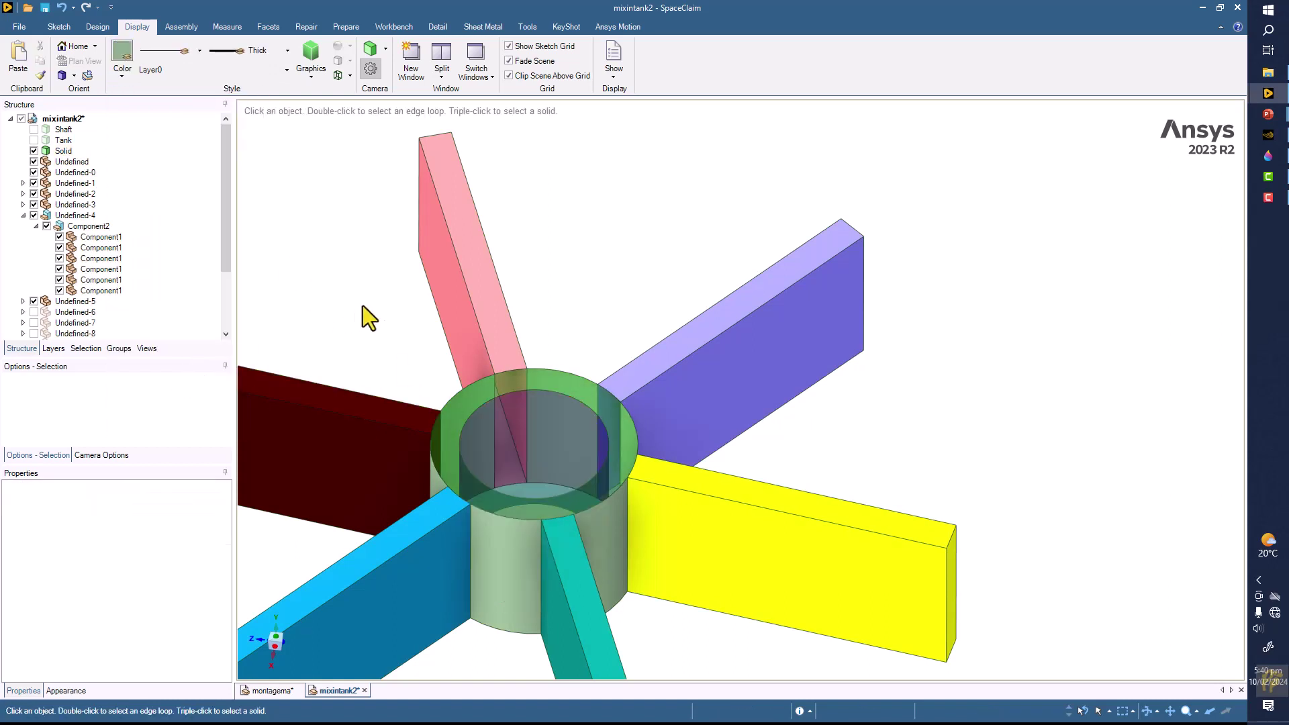
Step: Colour the hub's outer cylinder face brown
click(489, 547)
click(118, 74)
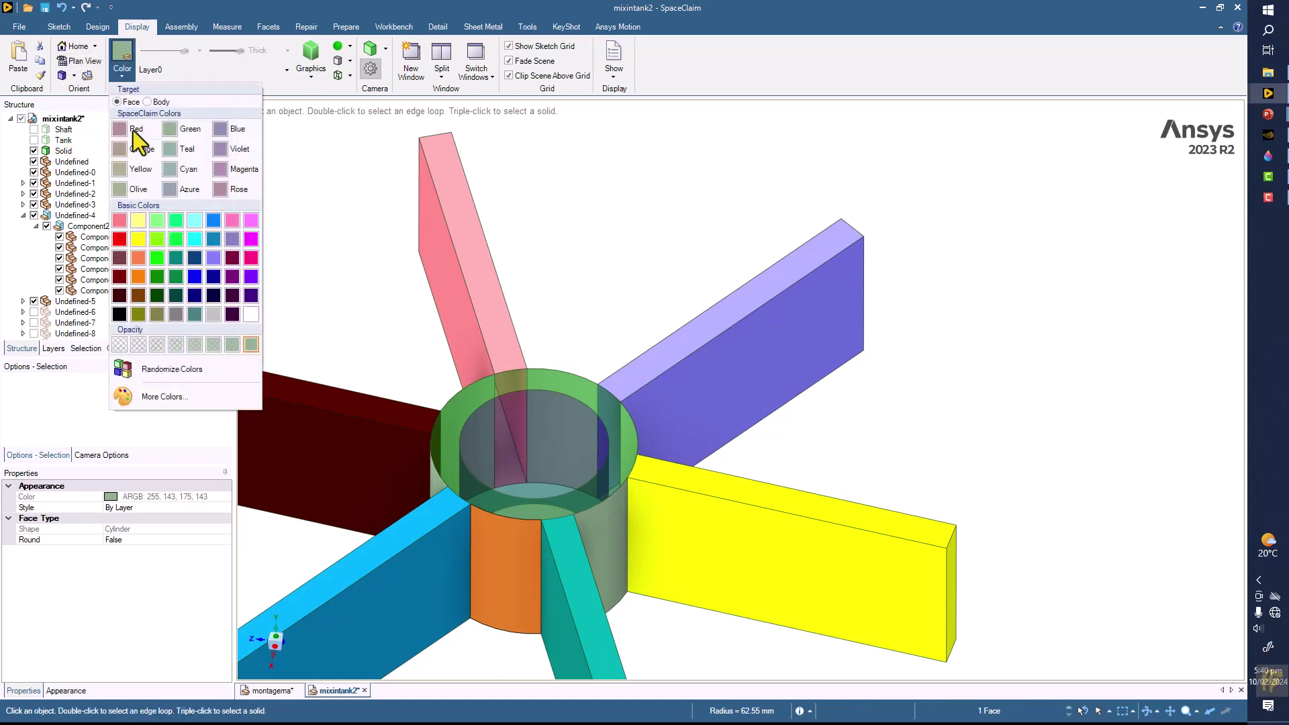
click(118, 258)
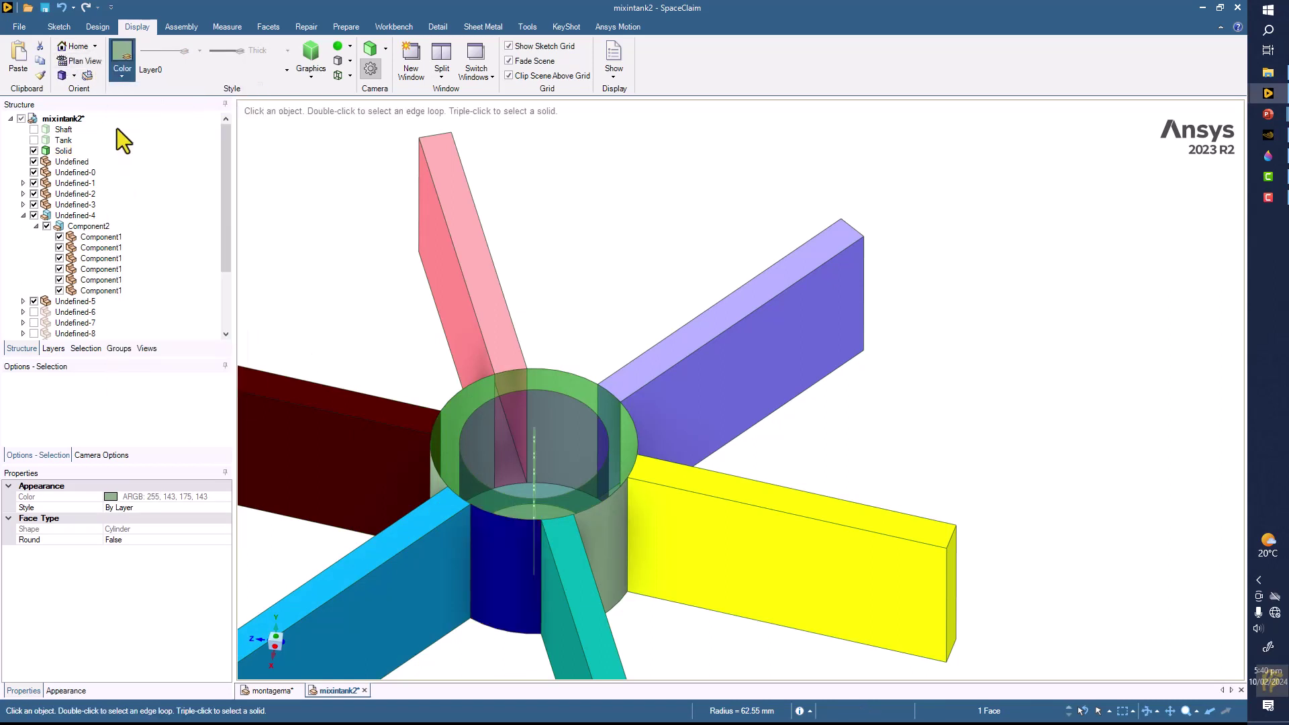
click(122, 71)
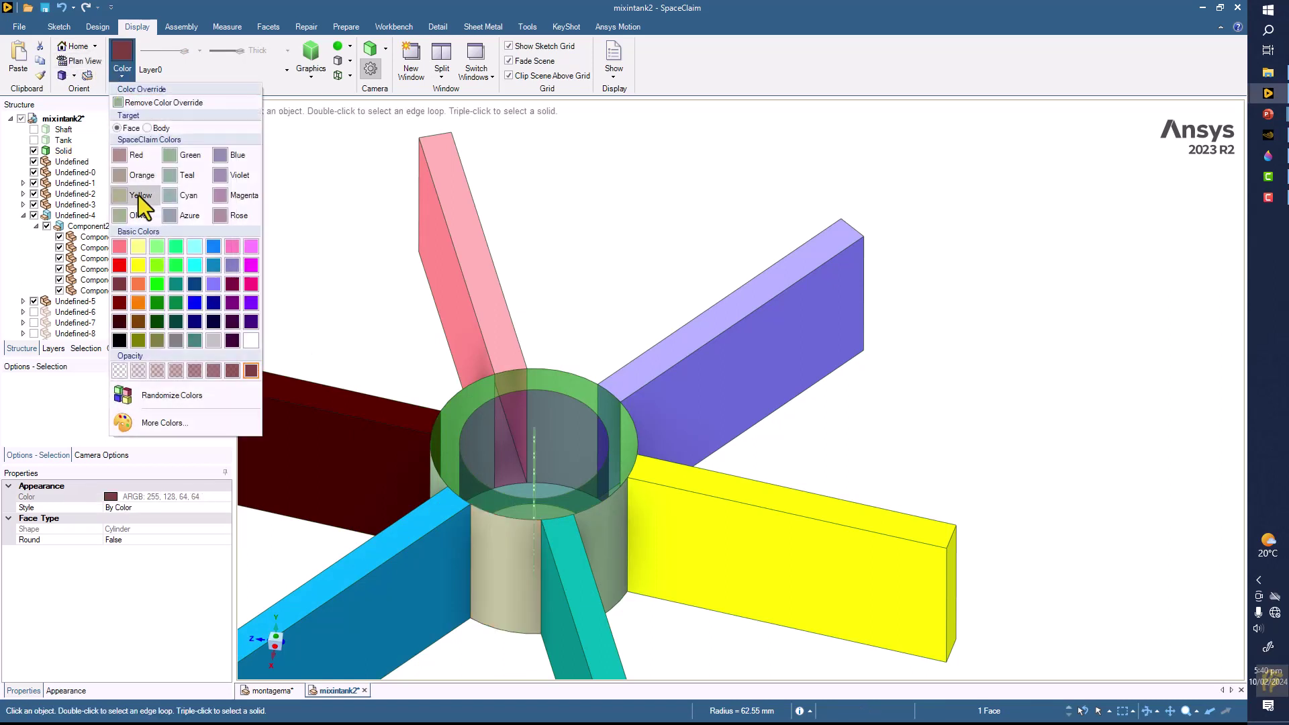
Step: Make the brown outer hub face semi-transparent, then orbit and zoom to inspect the finished mixer
click(179, 372)
click(333, 301)
scroll(333, 301, down, 3)
middle_drag(333, 301, 502, 380)
scroll(443, 386, up, 2)
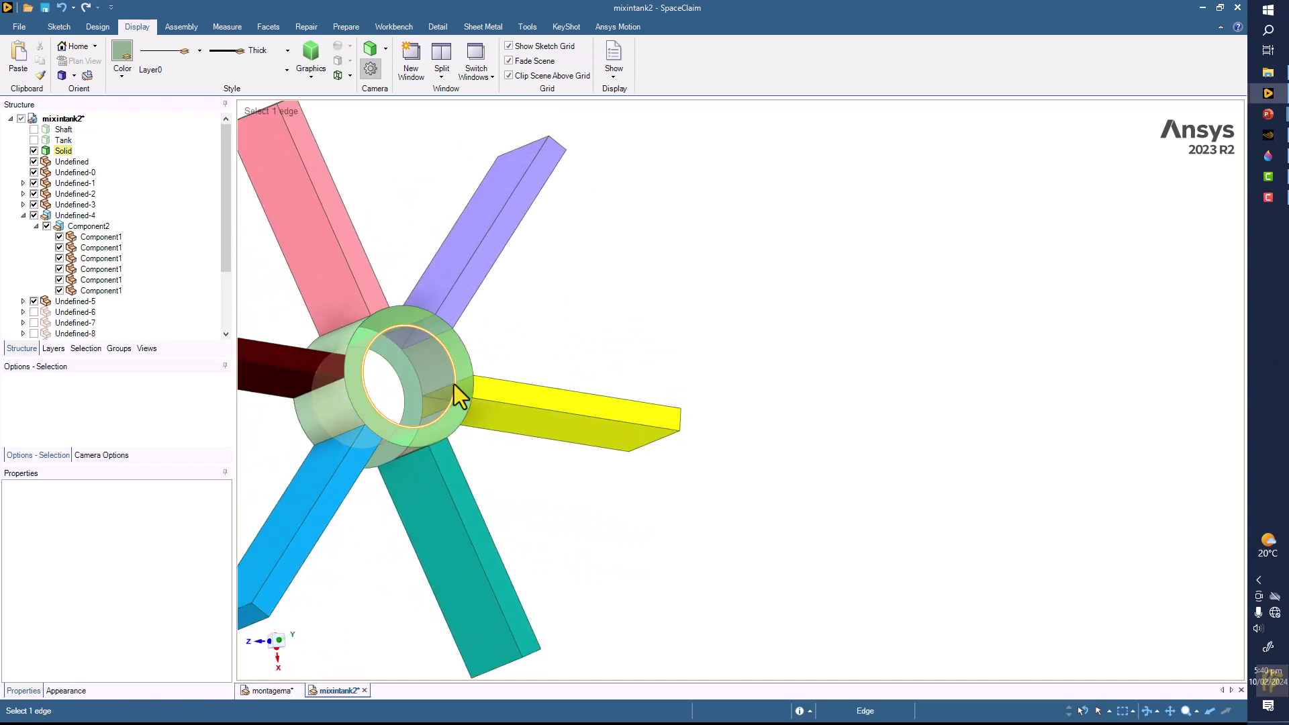
key(Escape)
scroll(537, 322, up, 3)
middle_drag(568, 279, 501, 248)
scroll(609, 287, down, 5)
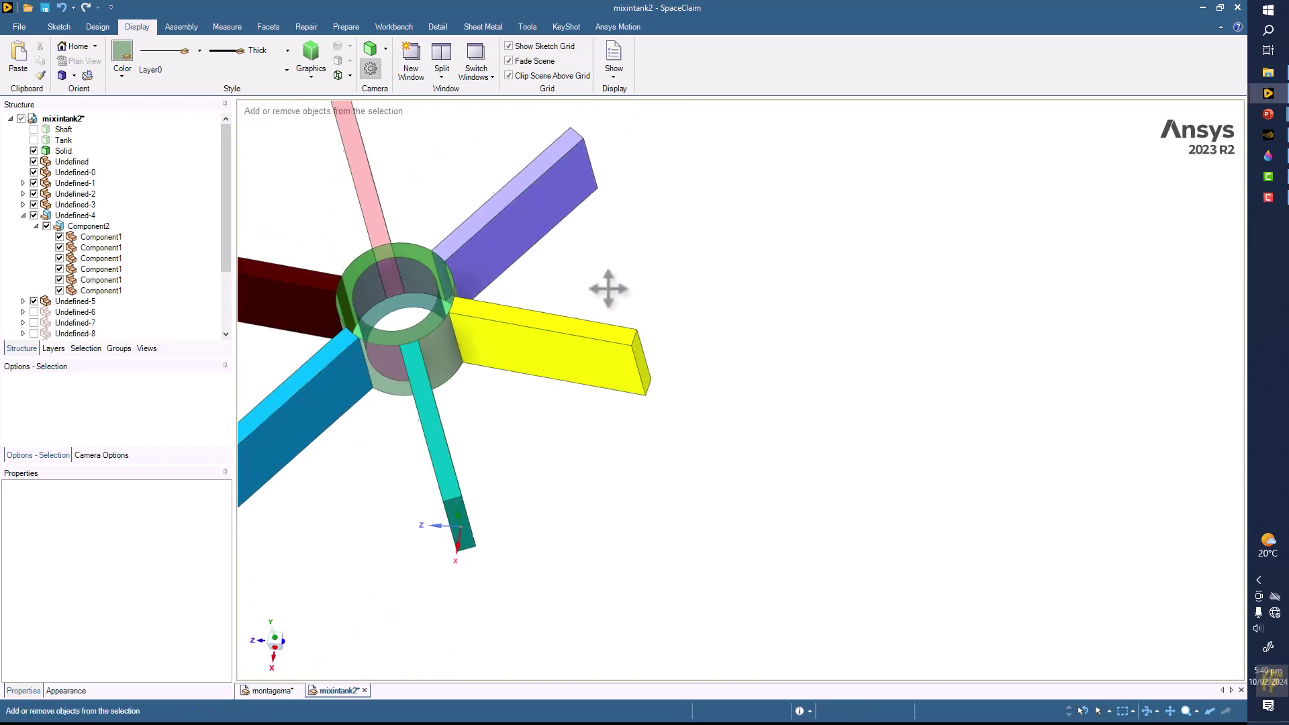
mouse_move(610, 288)
middle_down()
mouse_move(610, 216)
mouse_move(576, 158)
mouse_move(527, 193)
mouse_move(591, 275)
mouse_move(679, 228)
mouse_move(737, 299)
mouse_move(725, 265)
middle_up()
scroll(414, 249, down, 3)
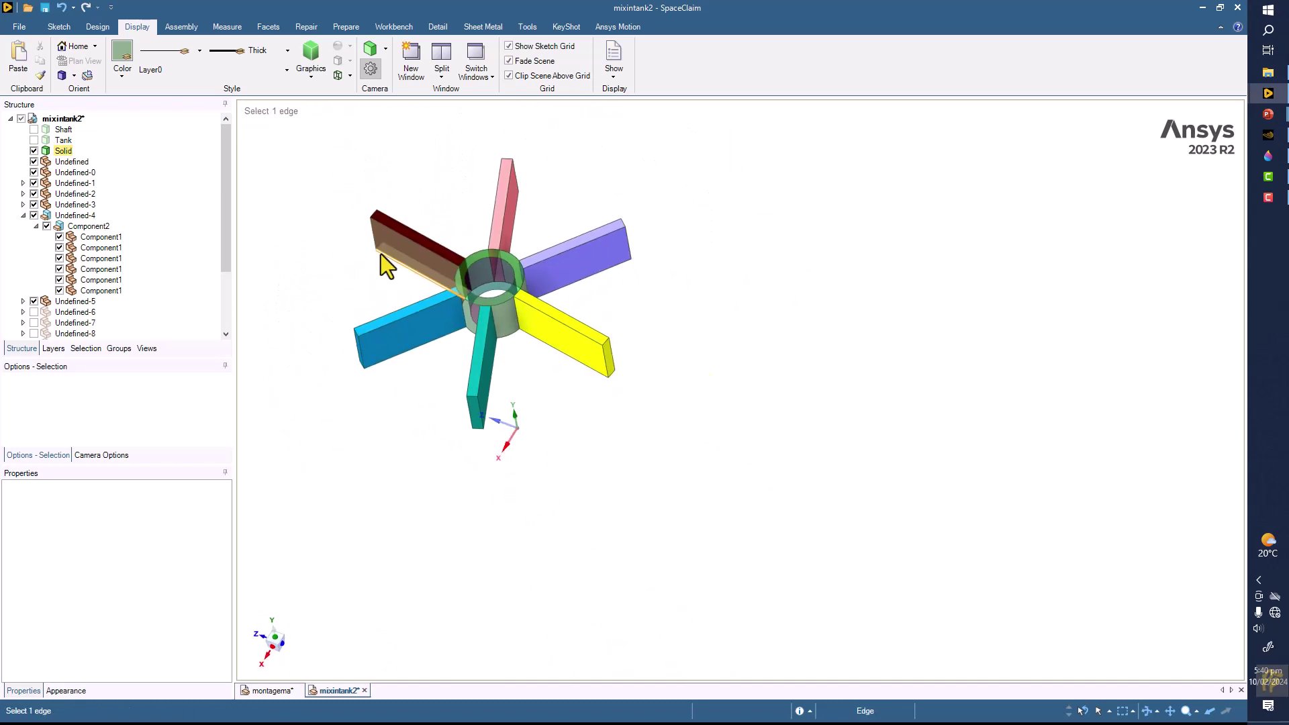